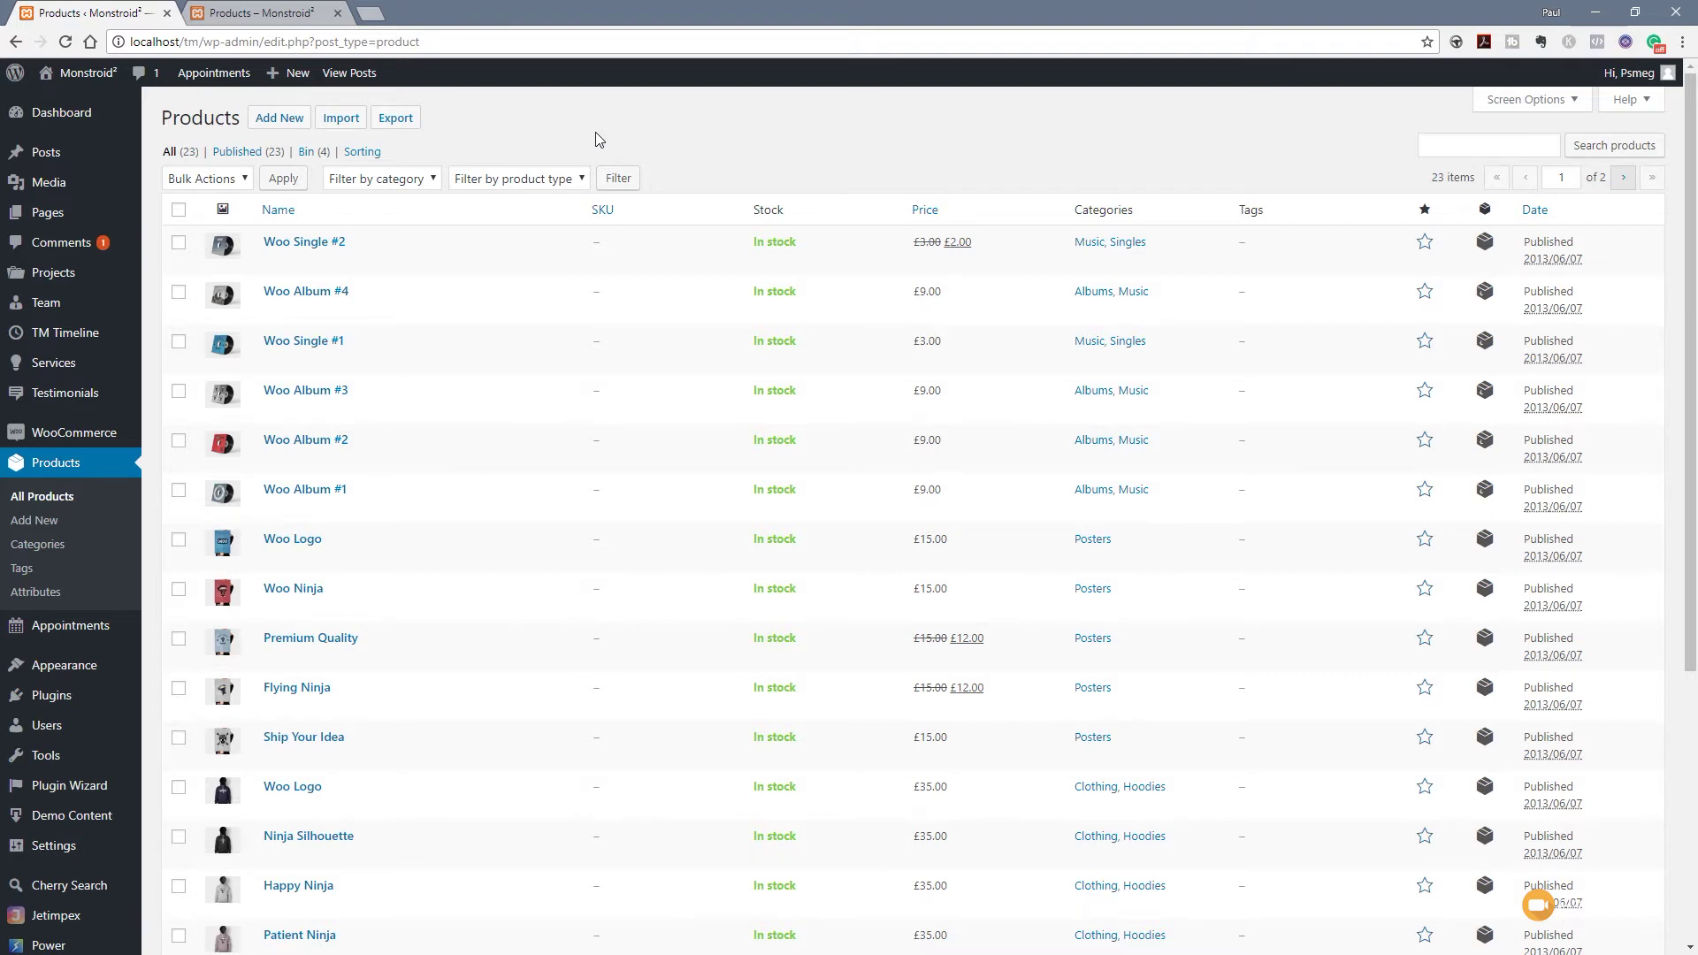
# - Start a new product named 'Grouped Product 1' and tick the Music and Albums categories
pyautogui.click(268, 127)
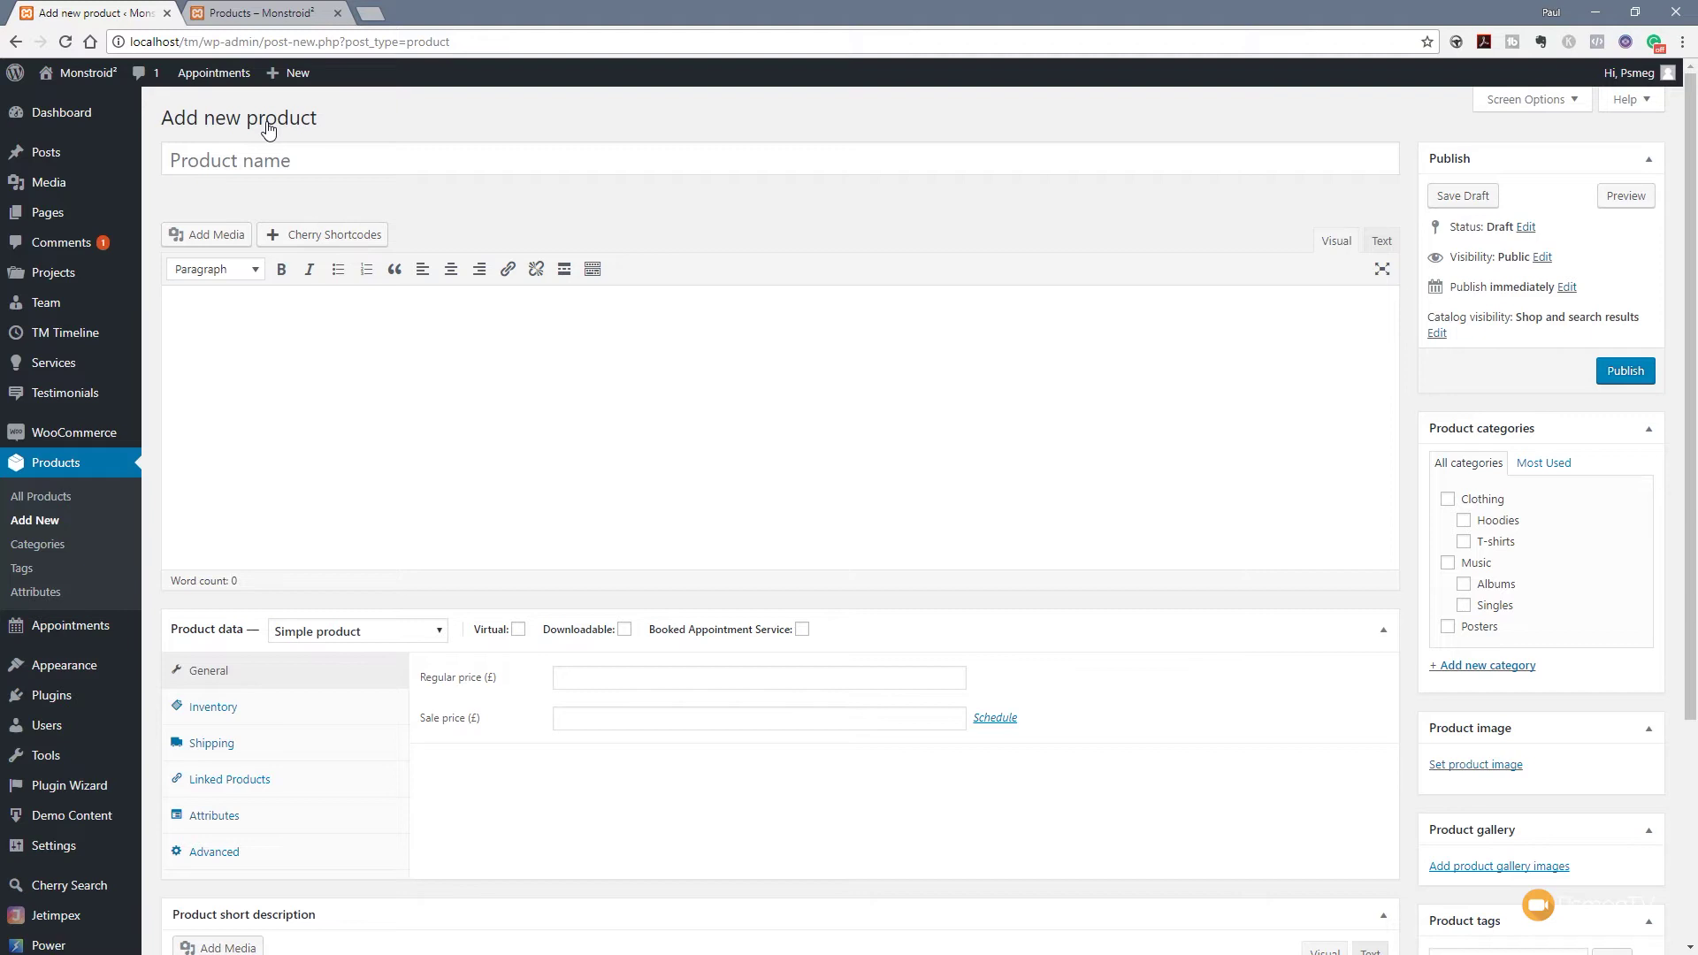
pyautogui.click(274, 153)
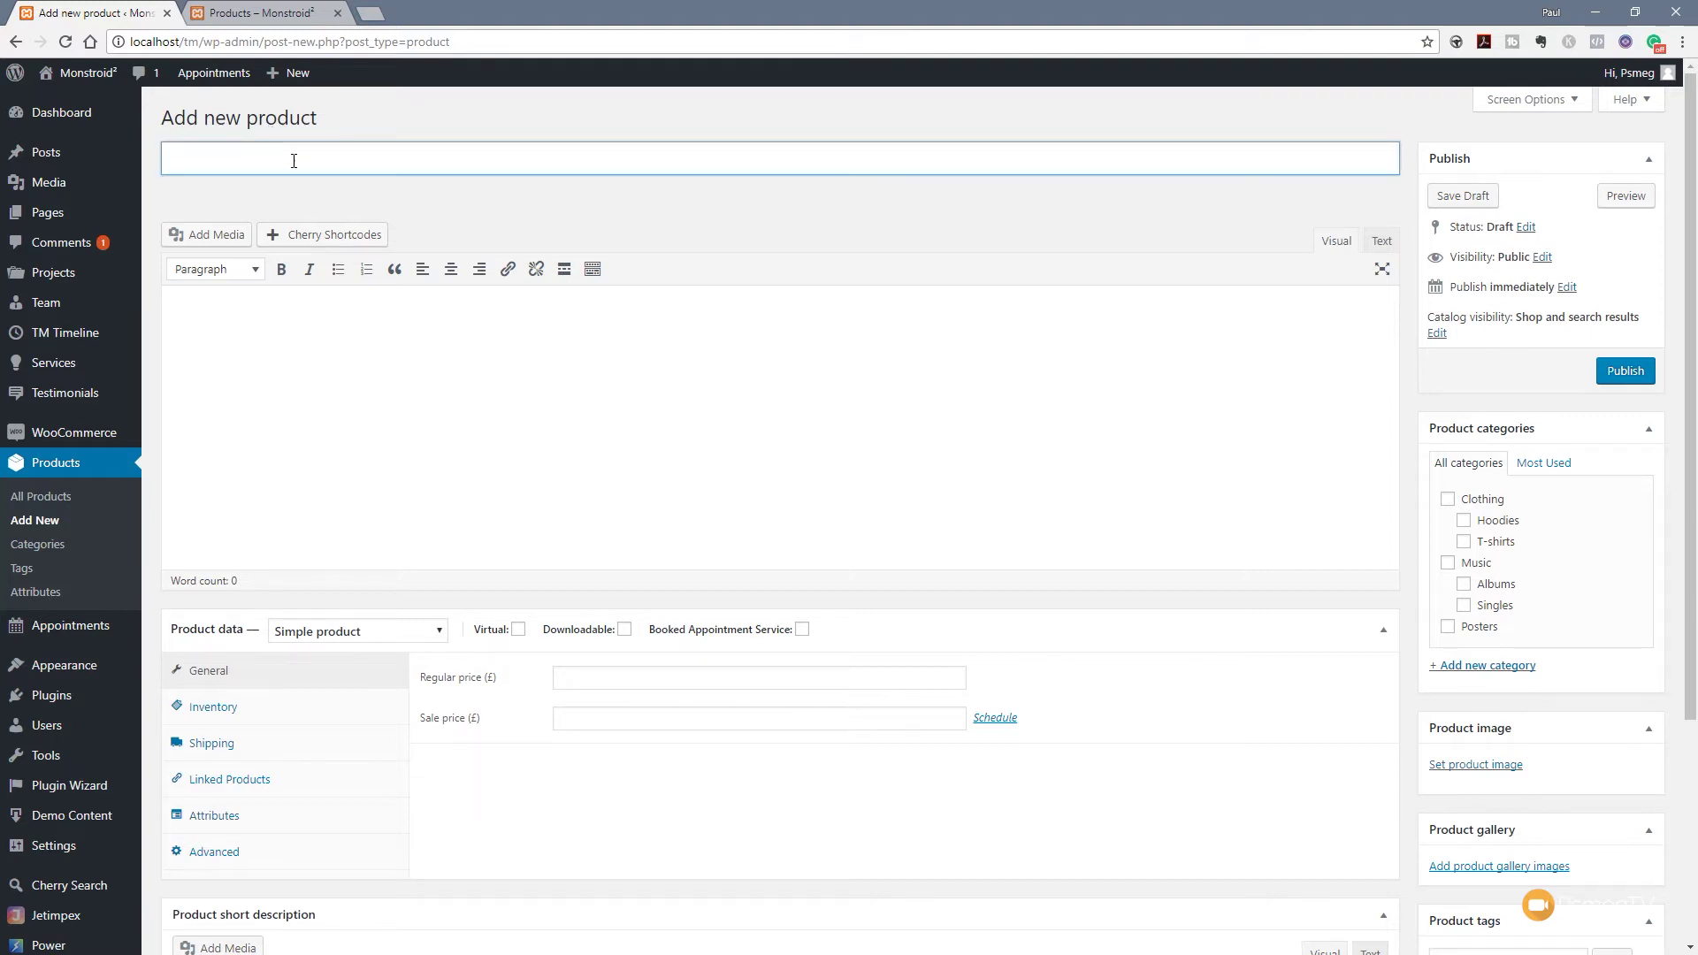
pyautogui.write('Grouped Product 1')
pyautogui.click(1446, 564)
pyautogui.click(1463, 587)
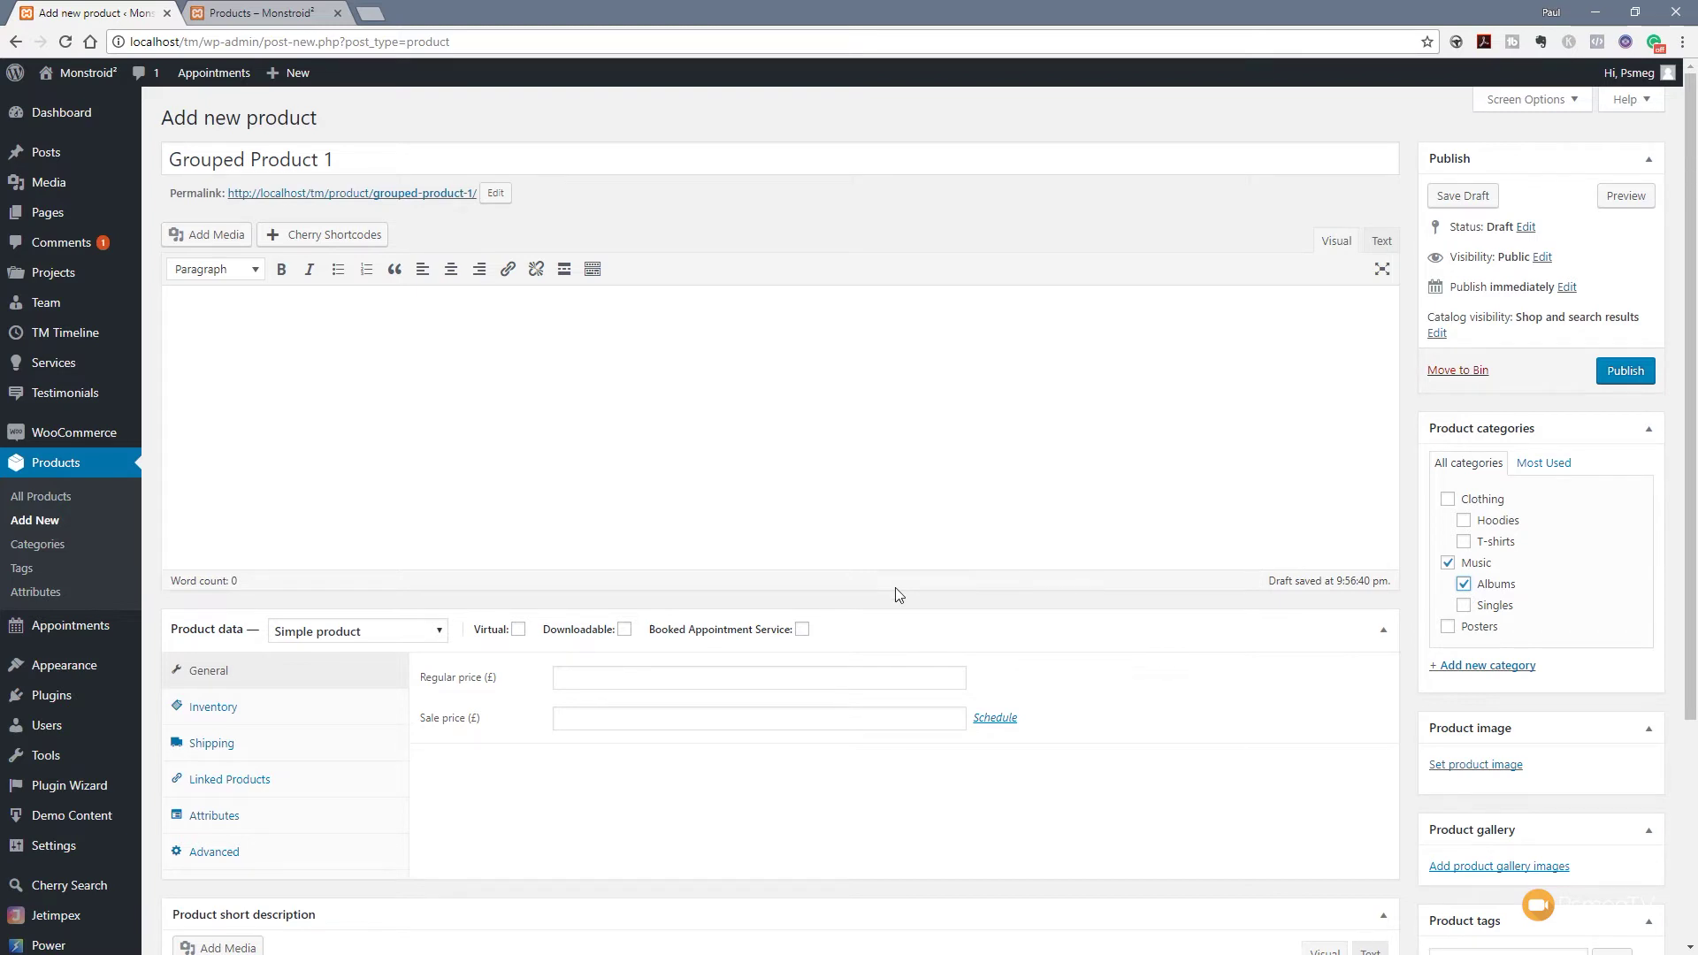
pyautogui.scroll(-3, 899, 597)
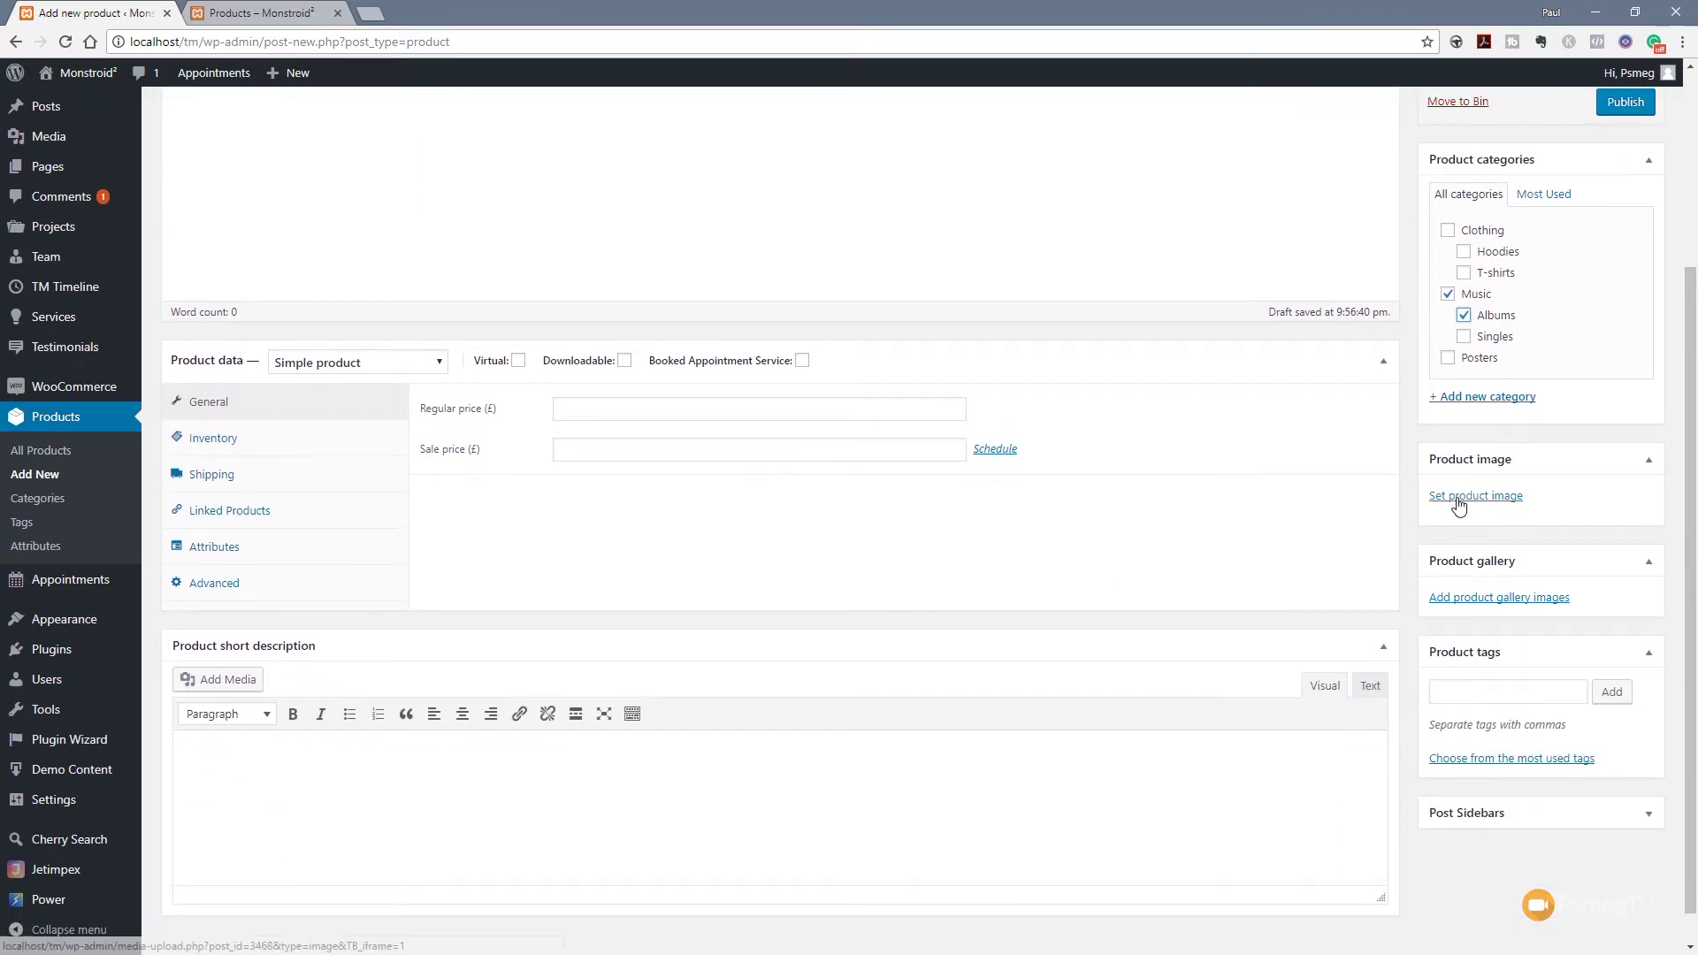
# - Choose the red vinyl record image from the Media Library as the product image
pyautogui.click(1458, 497)
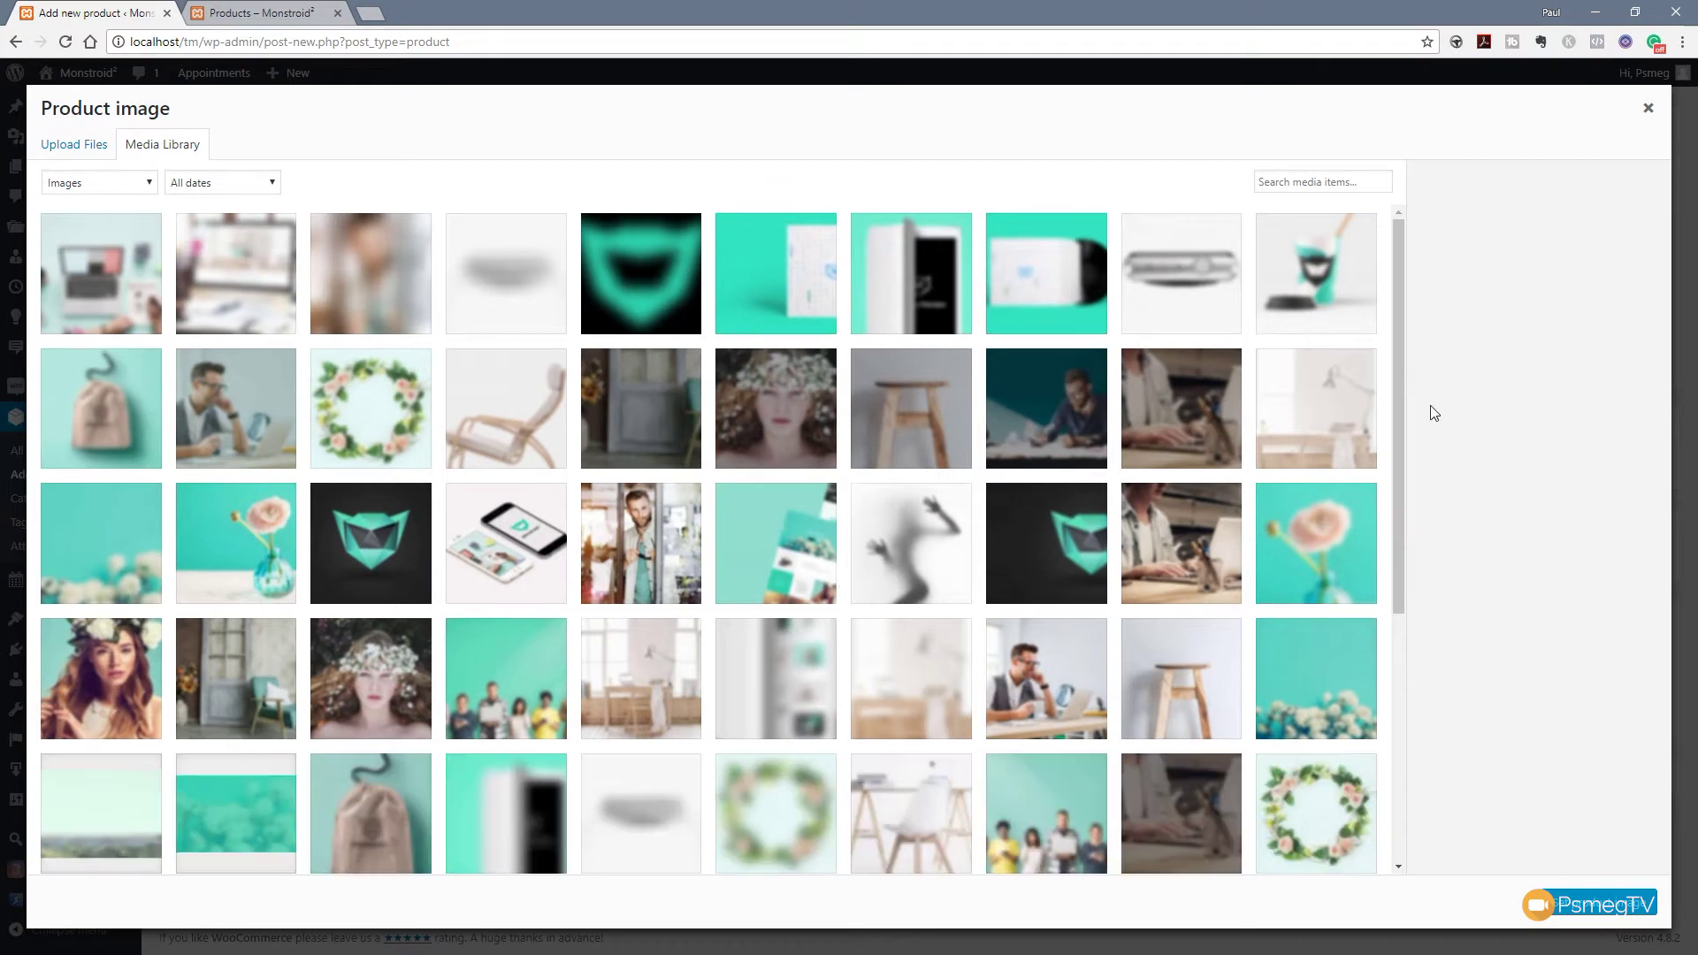
pyautogui.moveTo(1398, 368); pyautogui.dragTo(1447, 773)
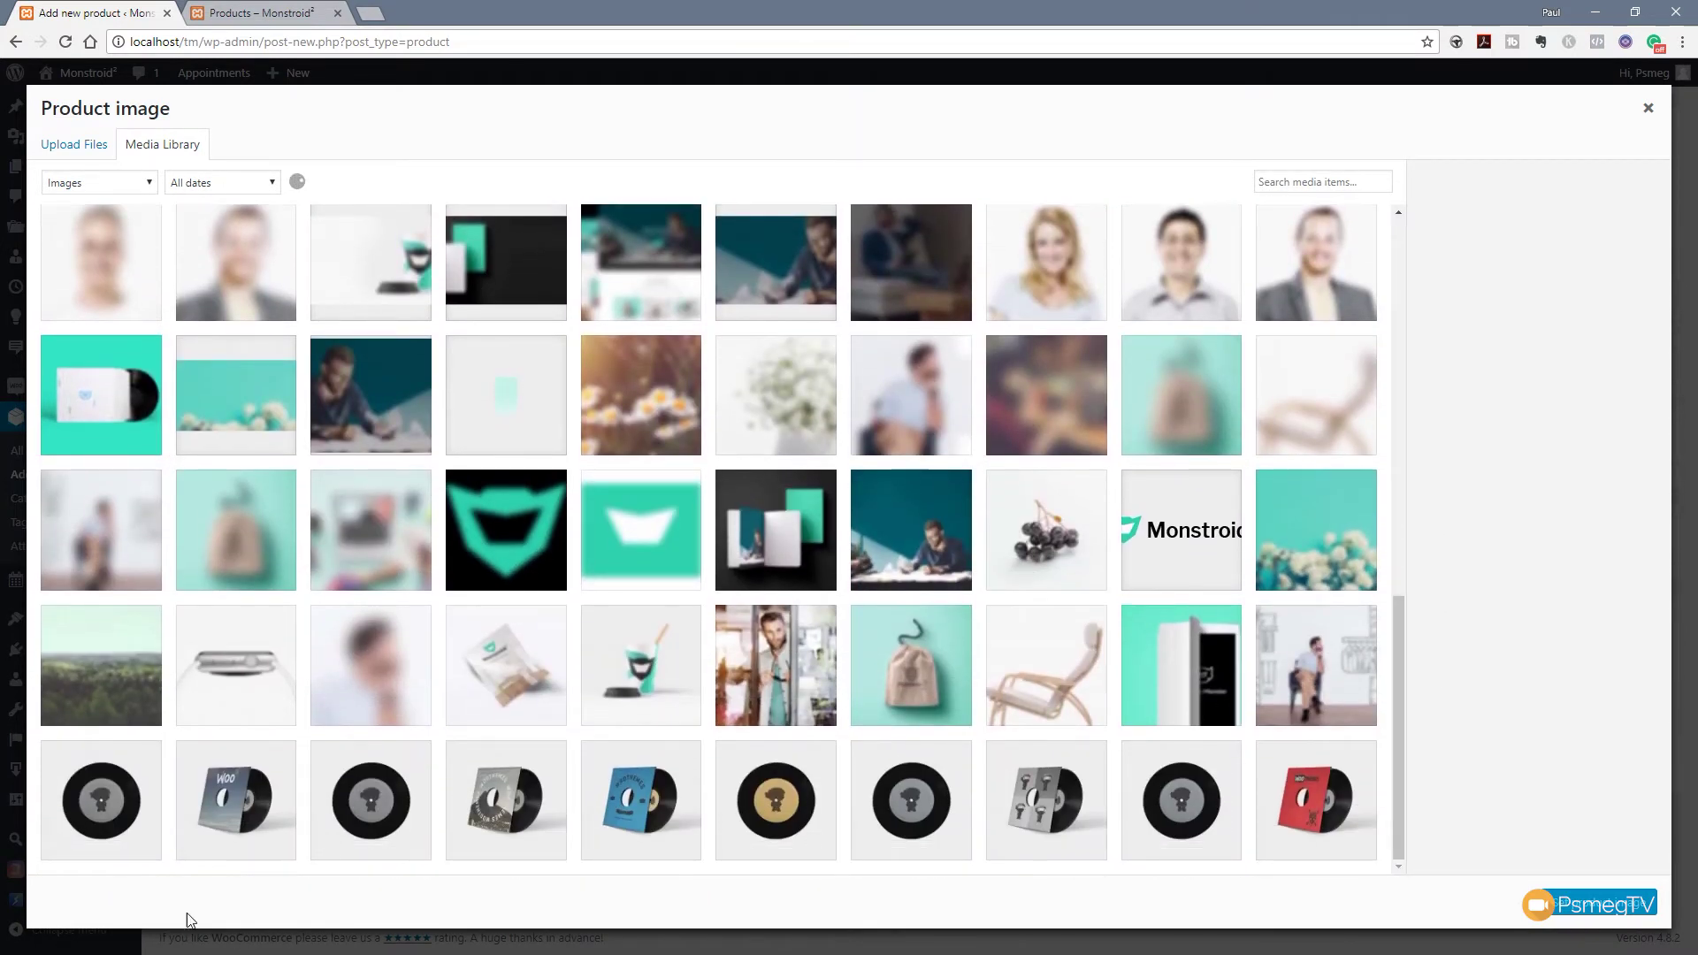
pyautogui.click(1280, 796)
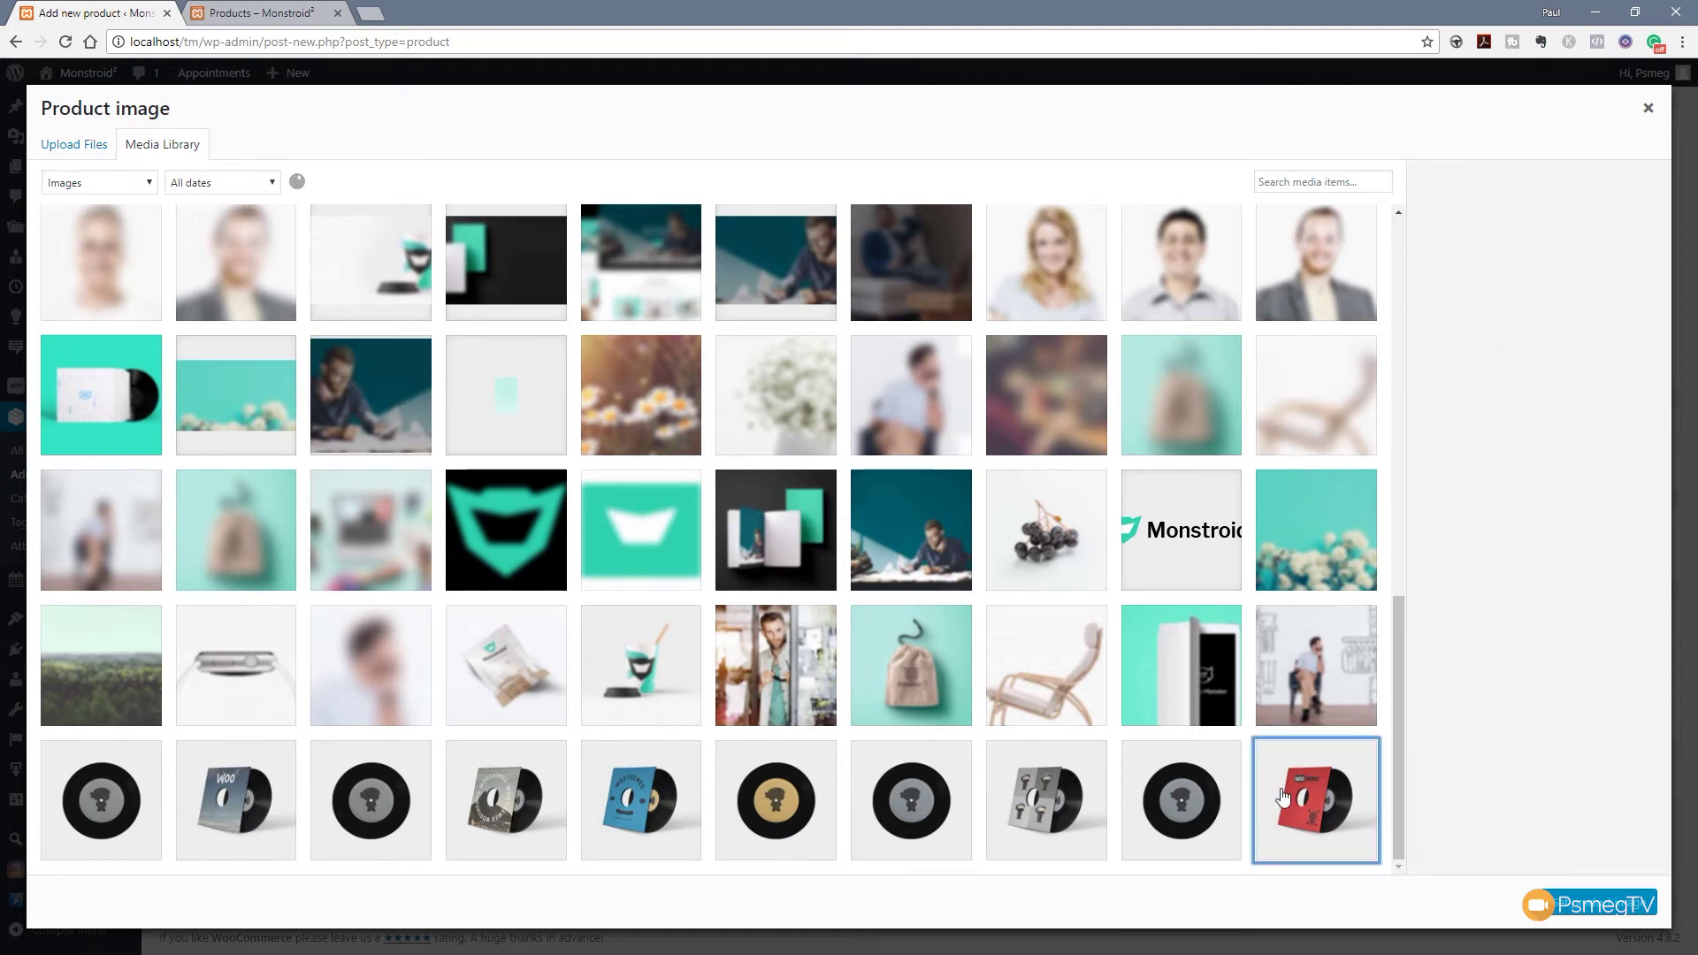
pyautogui.click(1596, 903)
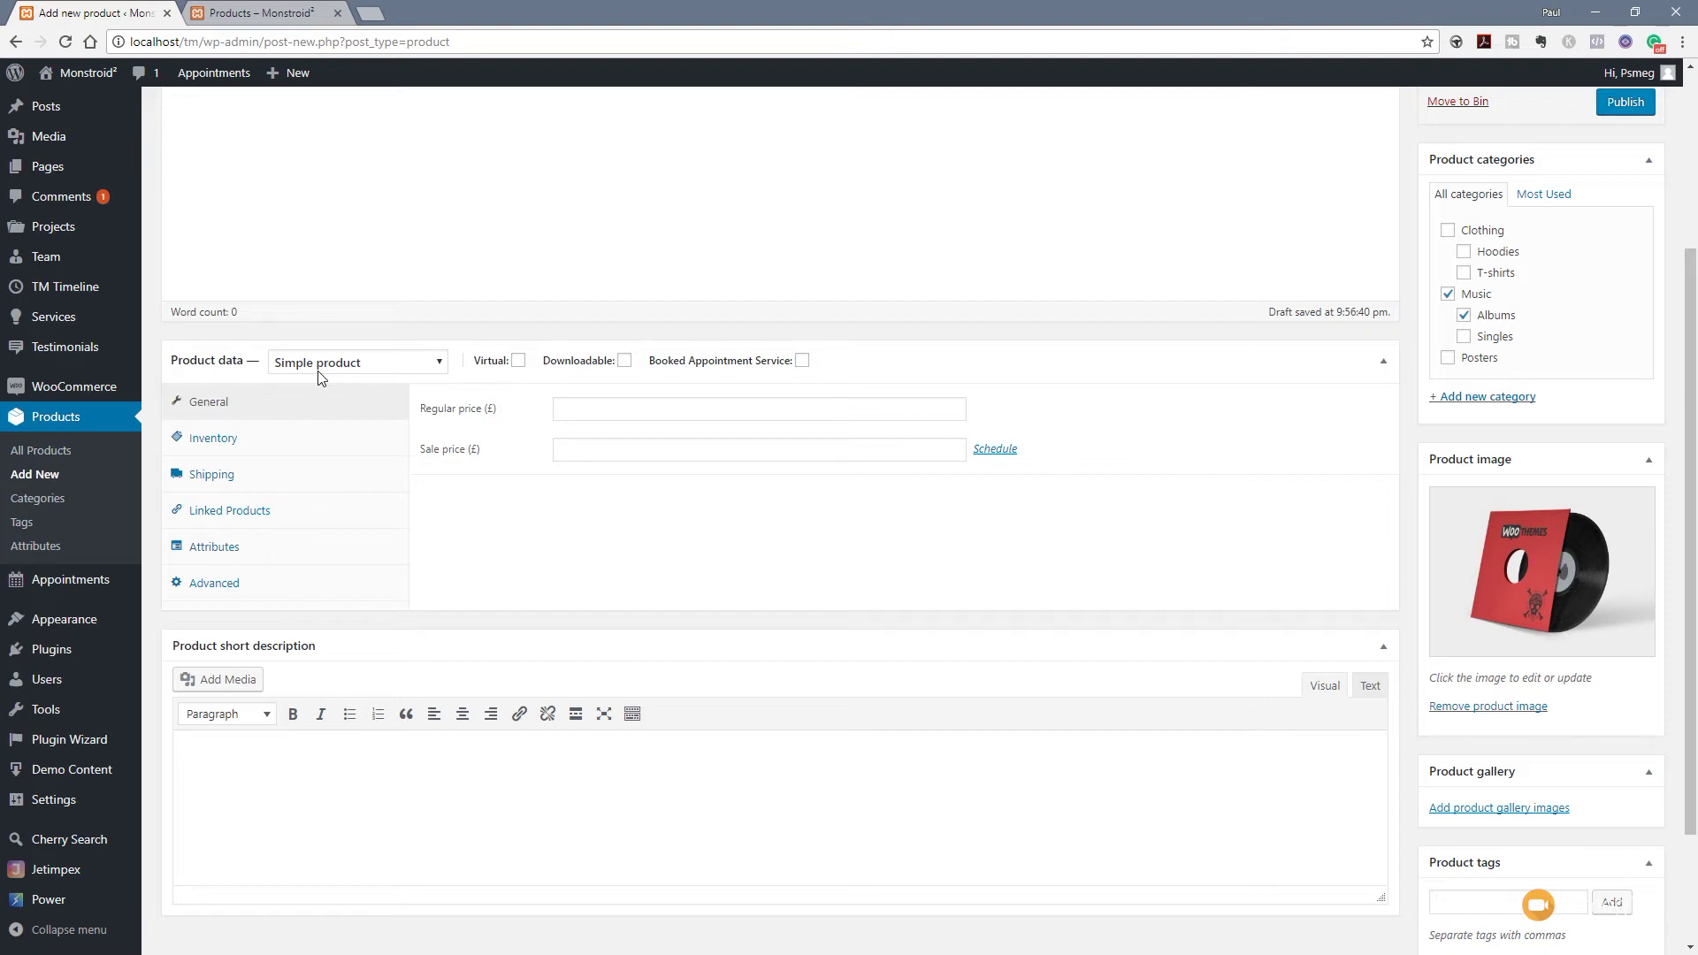
pyautogui.click(321, 371)
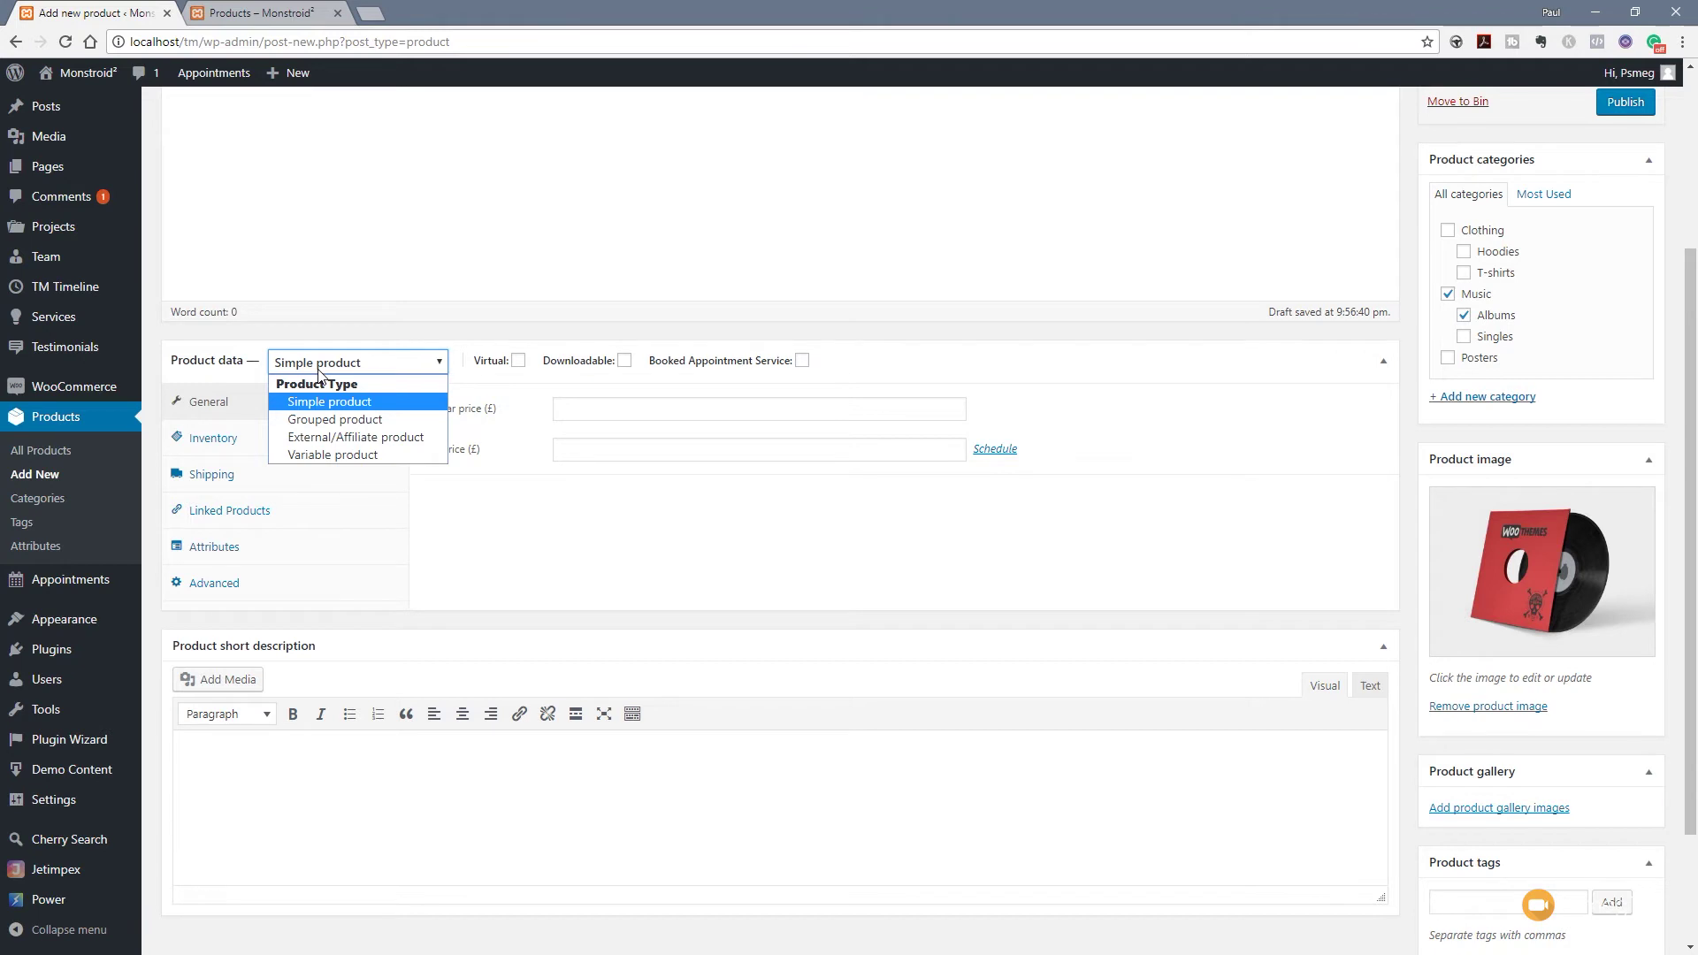
# - Change the product type to Grouped product and enter SKU GROUP001
pyautogui.click(336, 419)
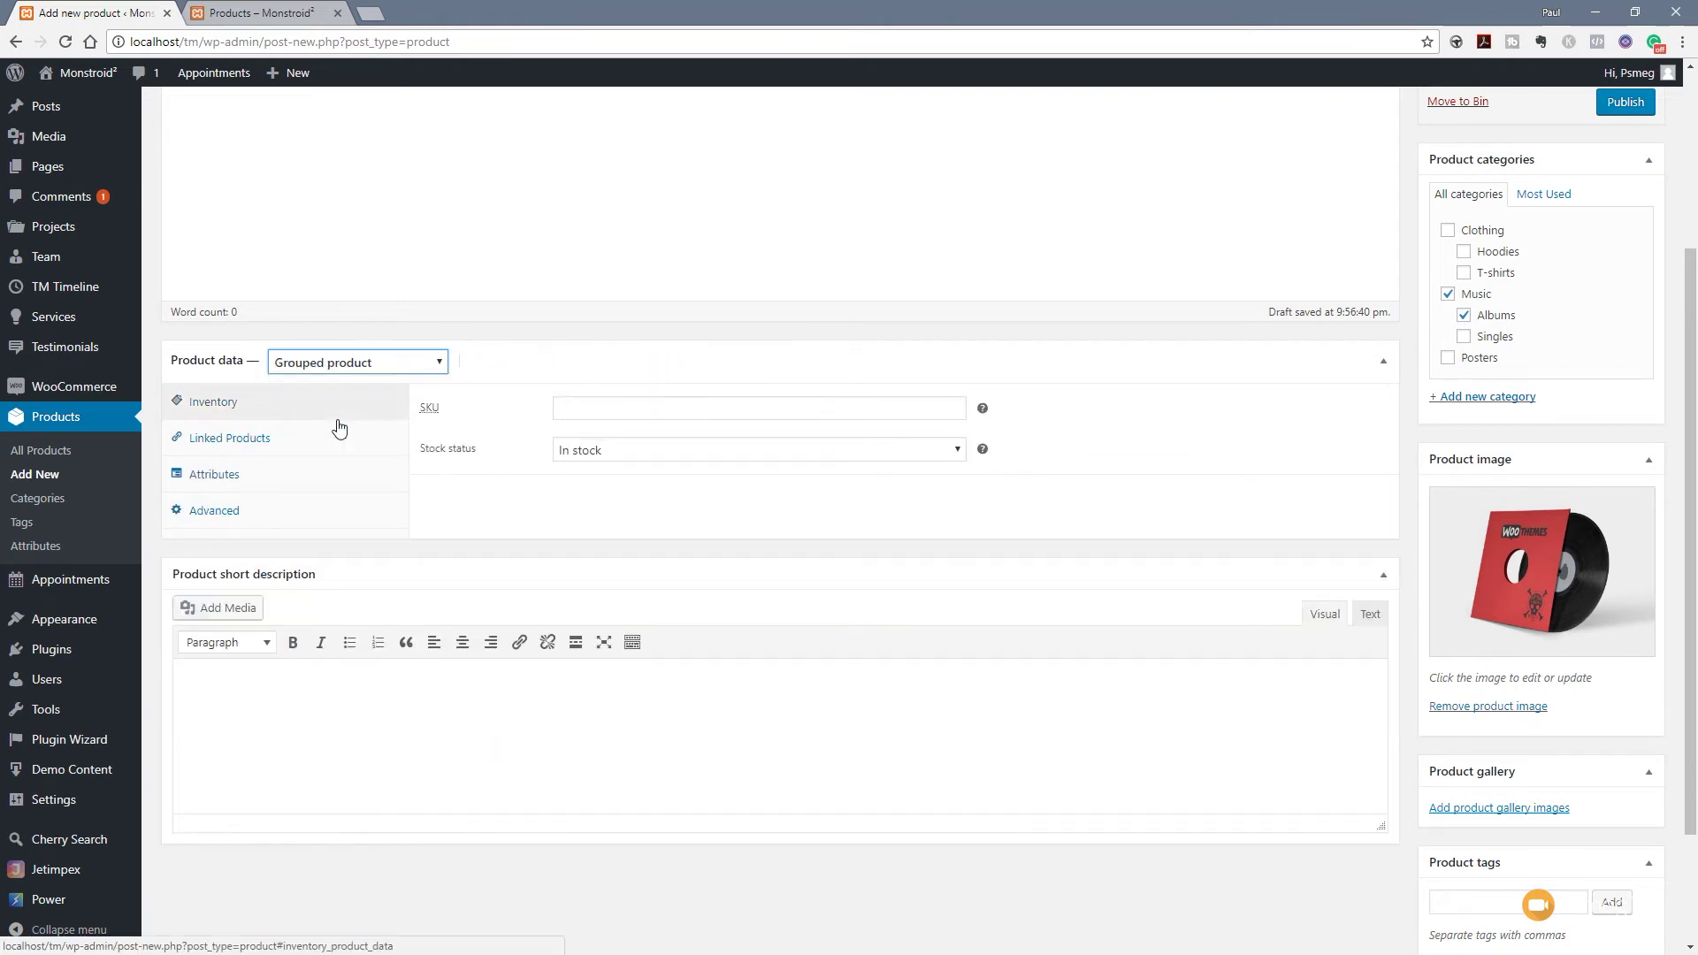
pyautogui.click(654, 408)
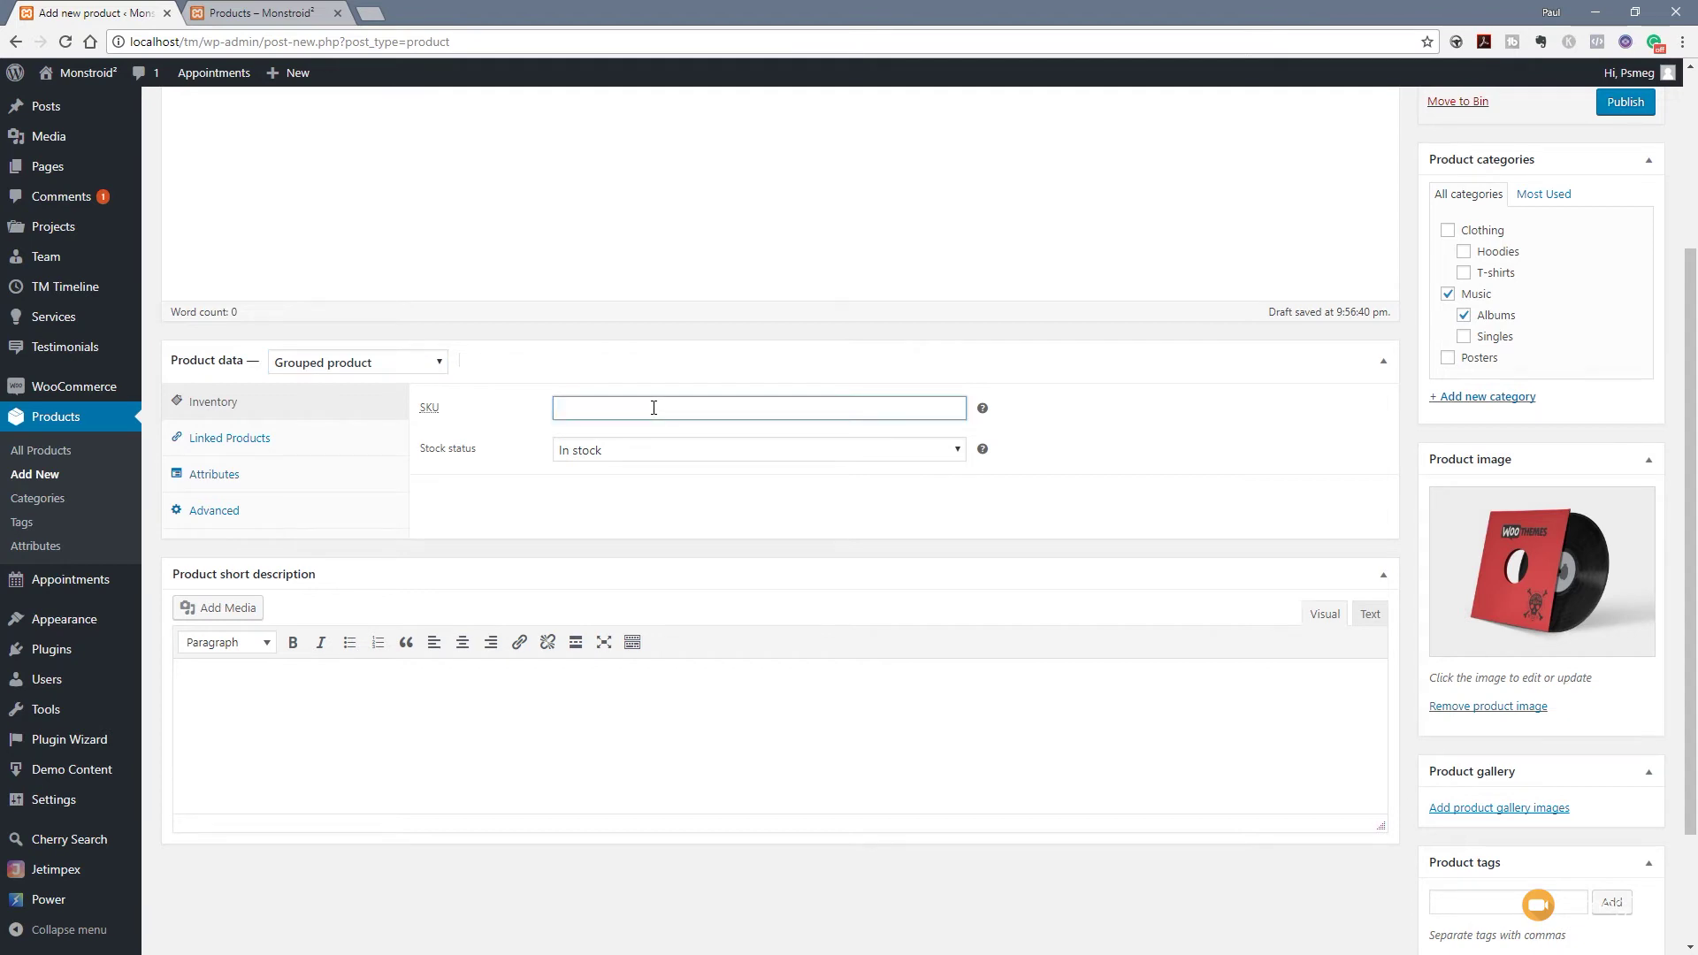
pyautogui.write('GROUP001')
pyautogui.click(230, 442)
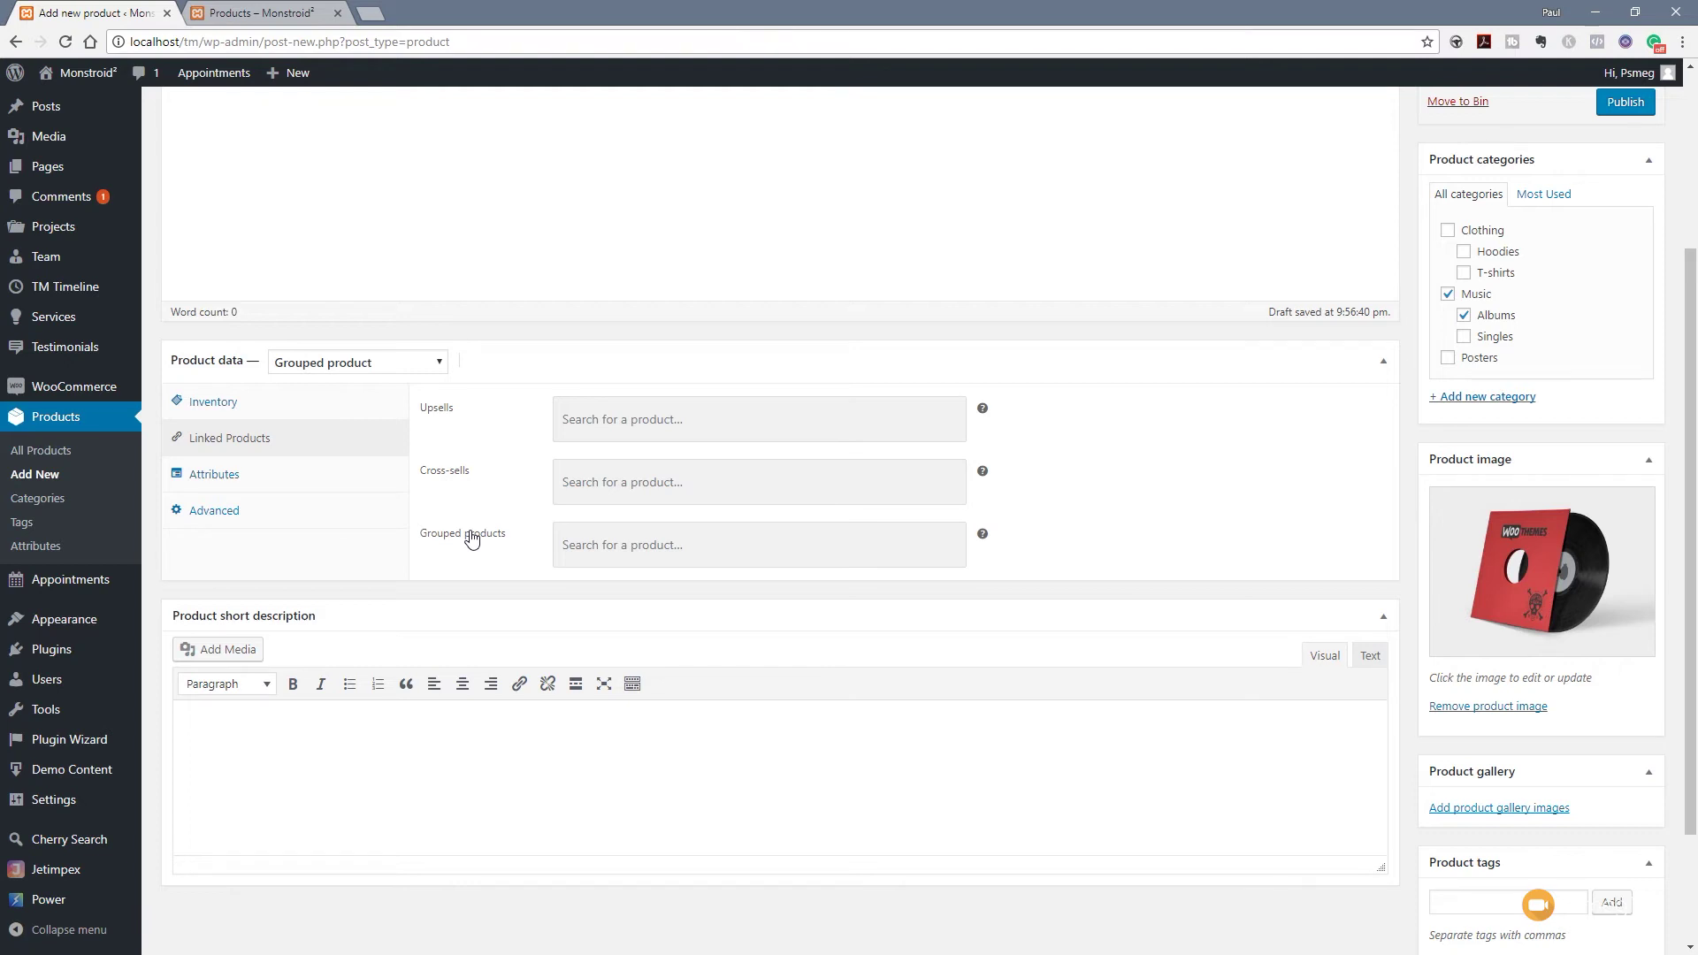
# - Paste the lorem ipsum paragraph as the description and publish Grouped Product 1
pyautogui.scroll(3, 471, 538)
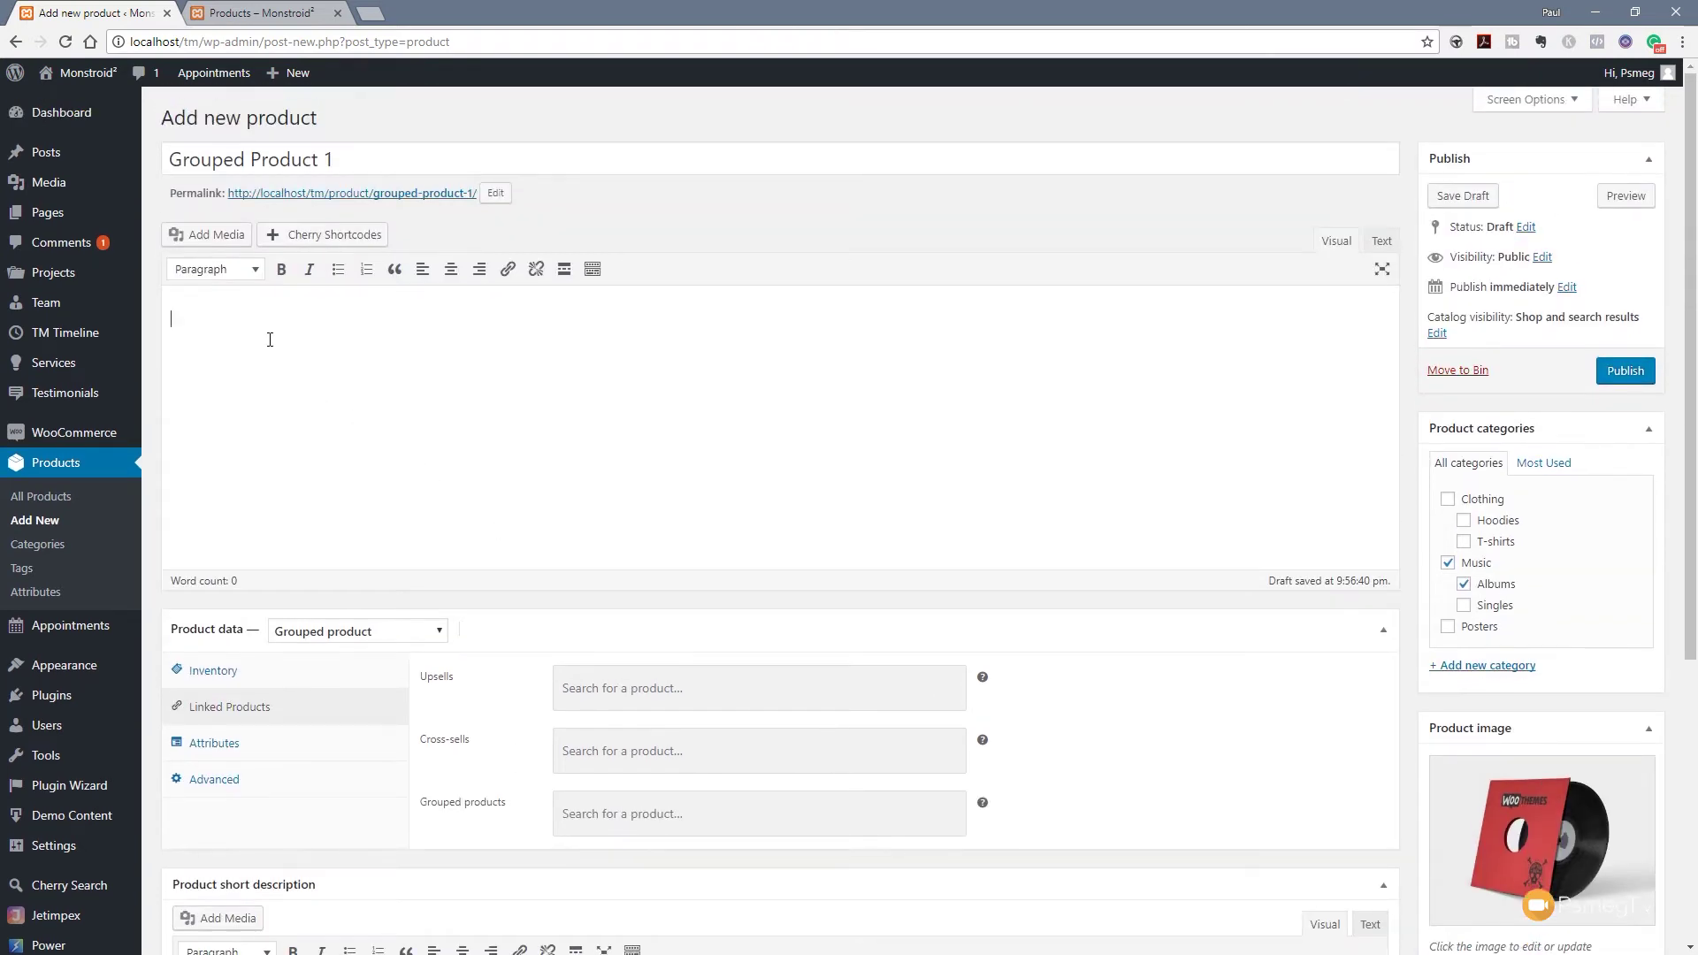
pyautogui.click(270, 340)
pyautogui.write('Duis mi urna, congue eget elit vitae, accumsan finibus ipsum. Integer at nisi tincidunt, consectetur neque sit amet, fringilla augue. Nunc tristique arcu id turpis cursus mollis. Pellentesque habitant morbi tristique senectus et netus et malesuada fames ac turpis egestas. Aenean a ex vel lorem accumsan aliquet vitae id est. Aliquam posuere lacus ac porta iaculis. Nam ac metus aliquam mauris vehicula lacinia. Integer elementum id urna sit amet sodales. Aenean at turpis at magna aliquet dapibus vitae id libero. Phasellus facilisis metus at odio consequat efficitur. Duis malesuada mauris quis tempor facilisis. Ut eu tincidunt lorem, vulputate tincidunt metus.')
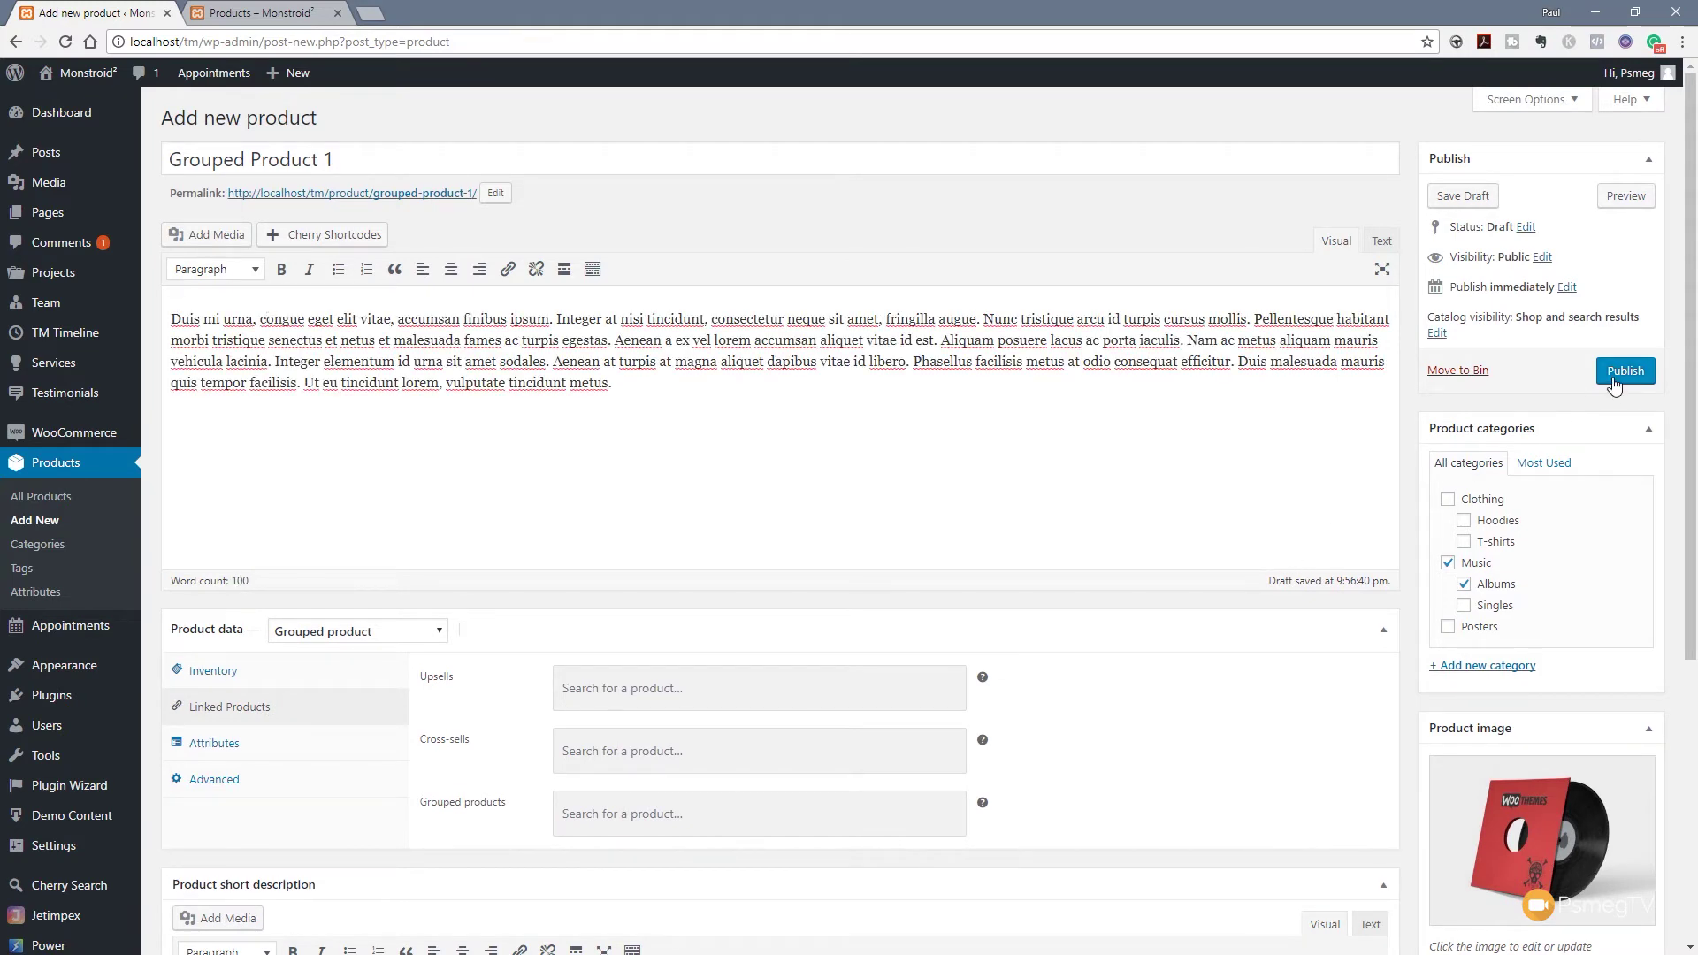
pyautogui.click(1614, 382)
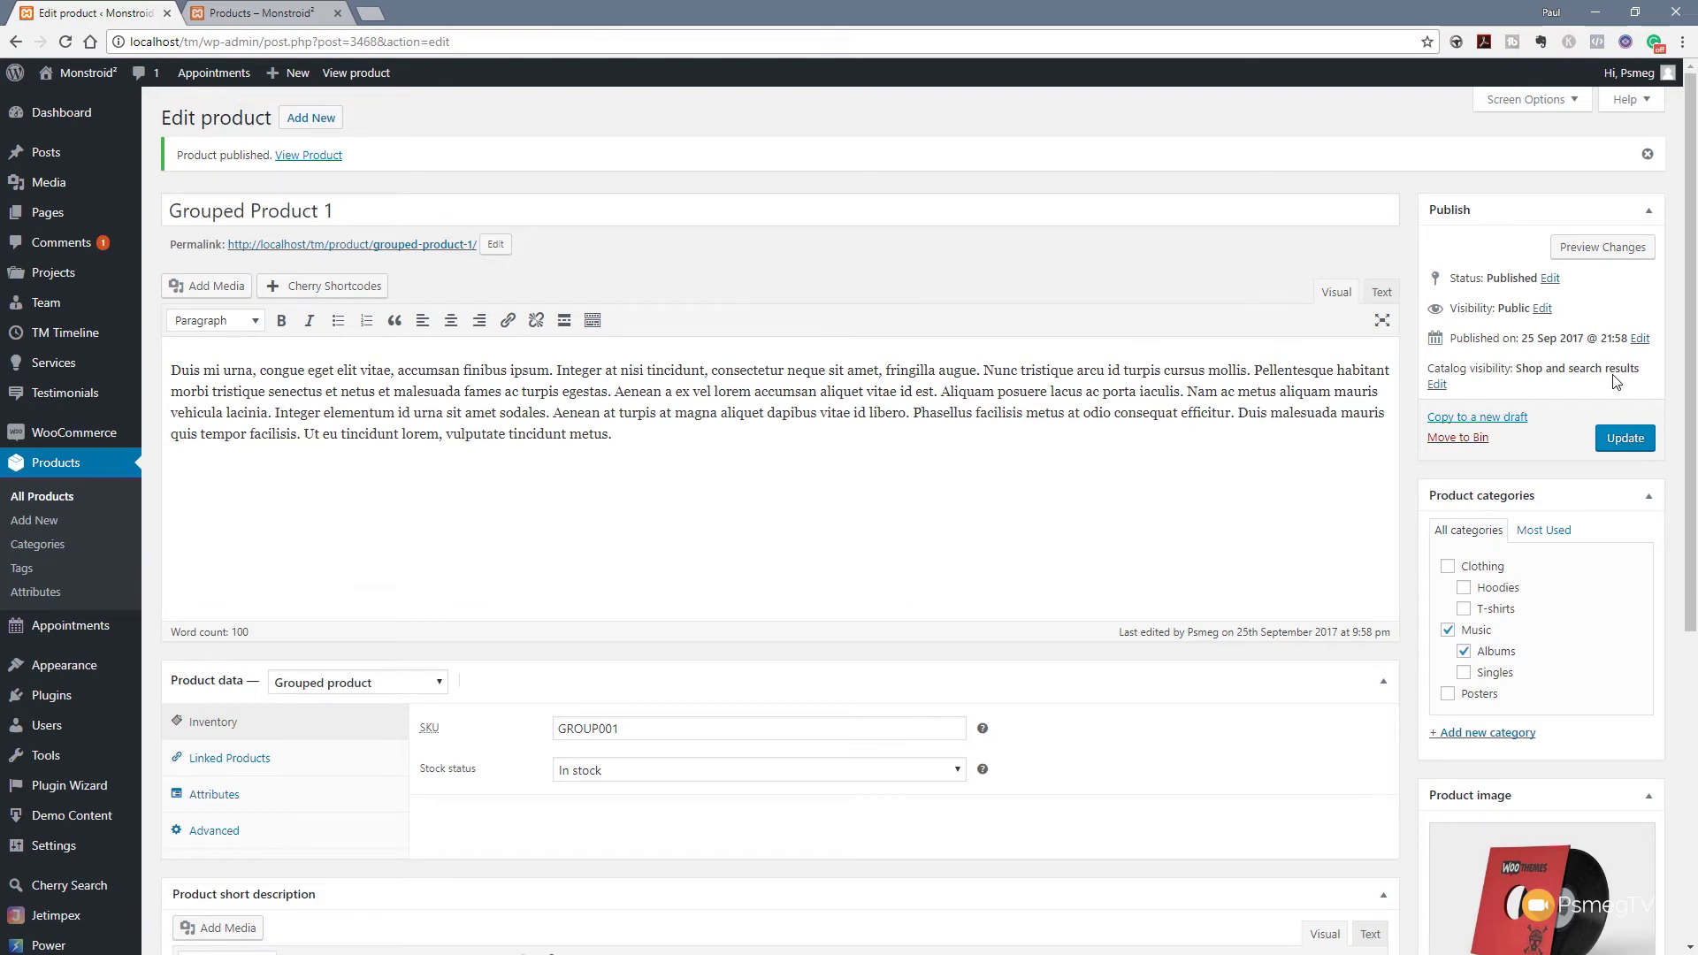
# - Create a new product named 'Single 1' in the Singles and Music categories
pyautogui.click(313, 121)
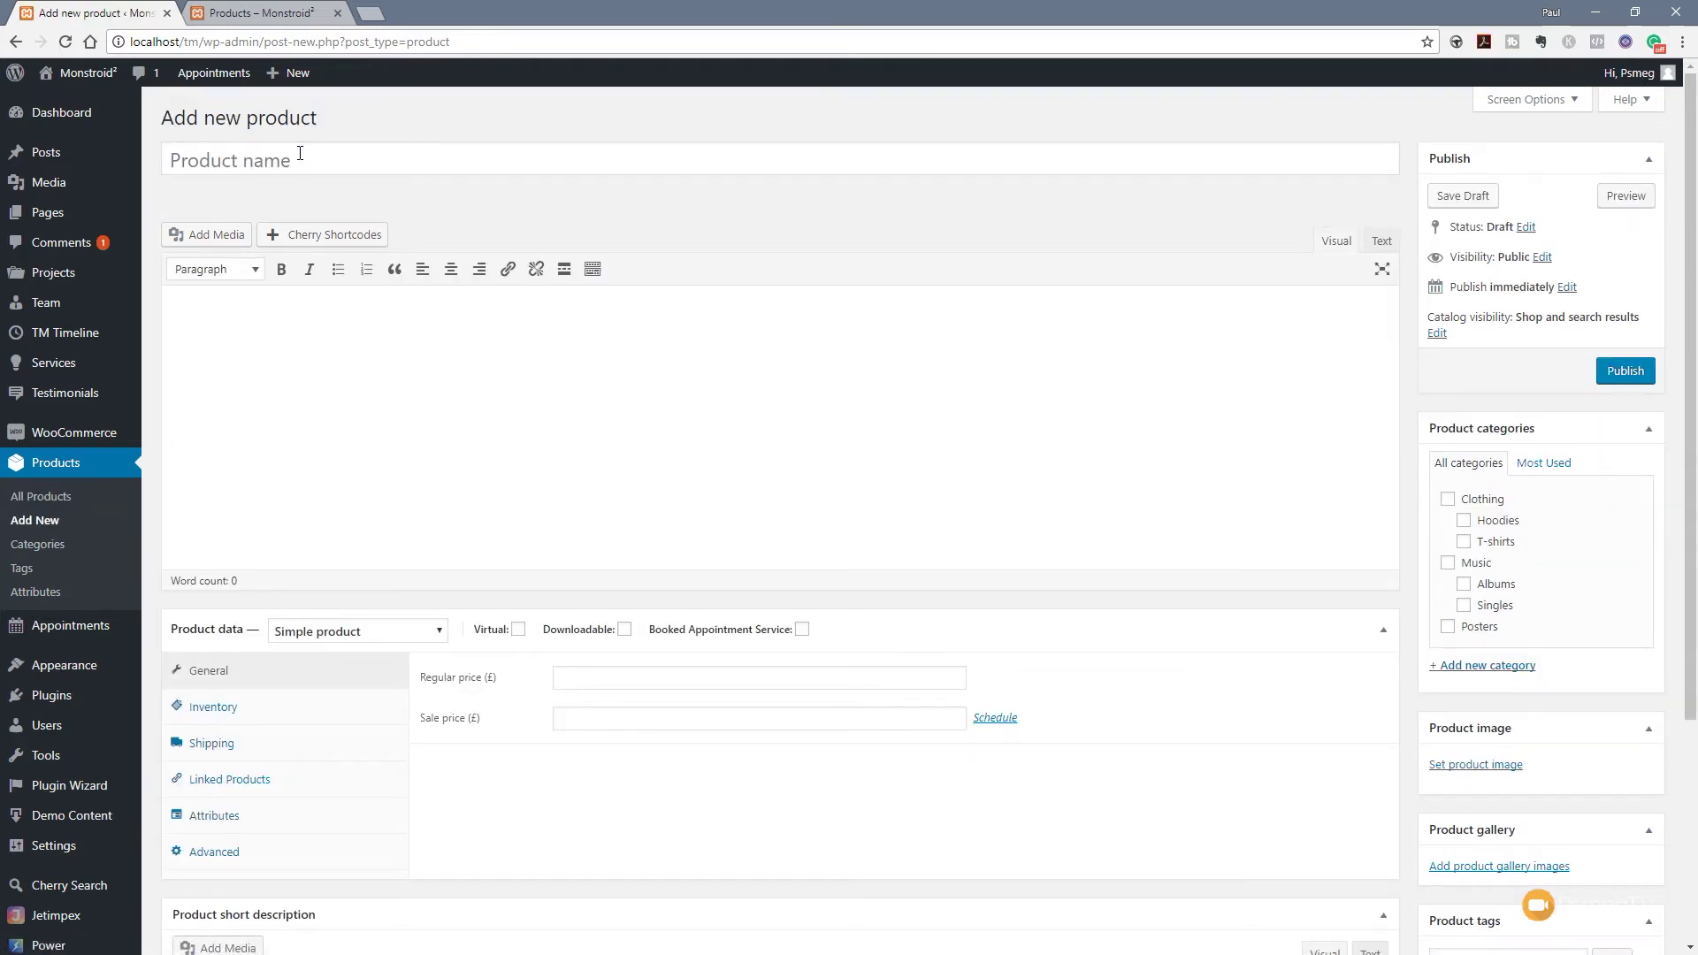
pyautogui.click(300, 153)
pyautogui.write('Single 1')
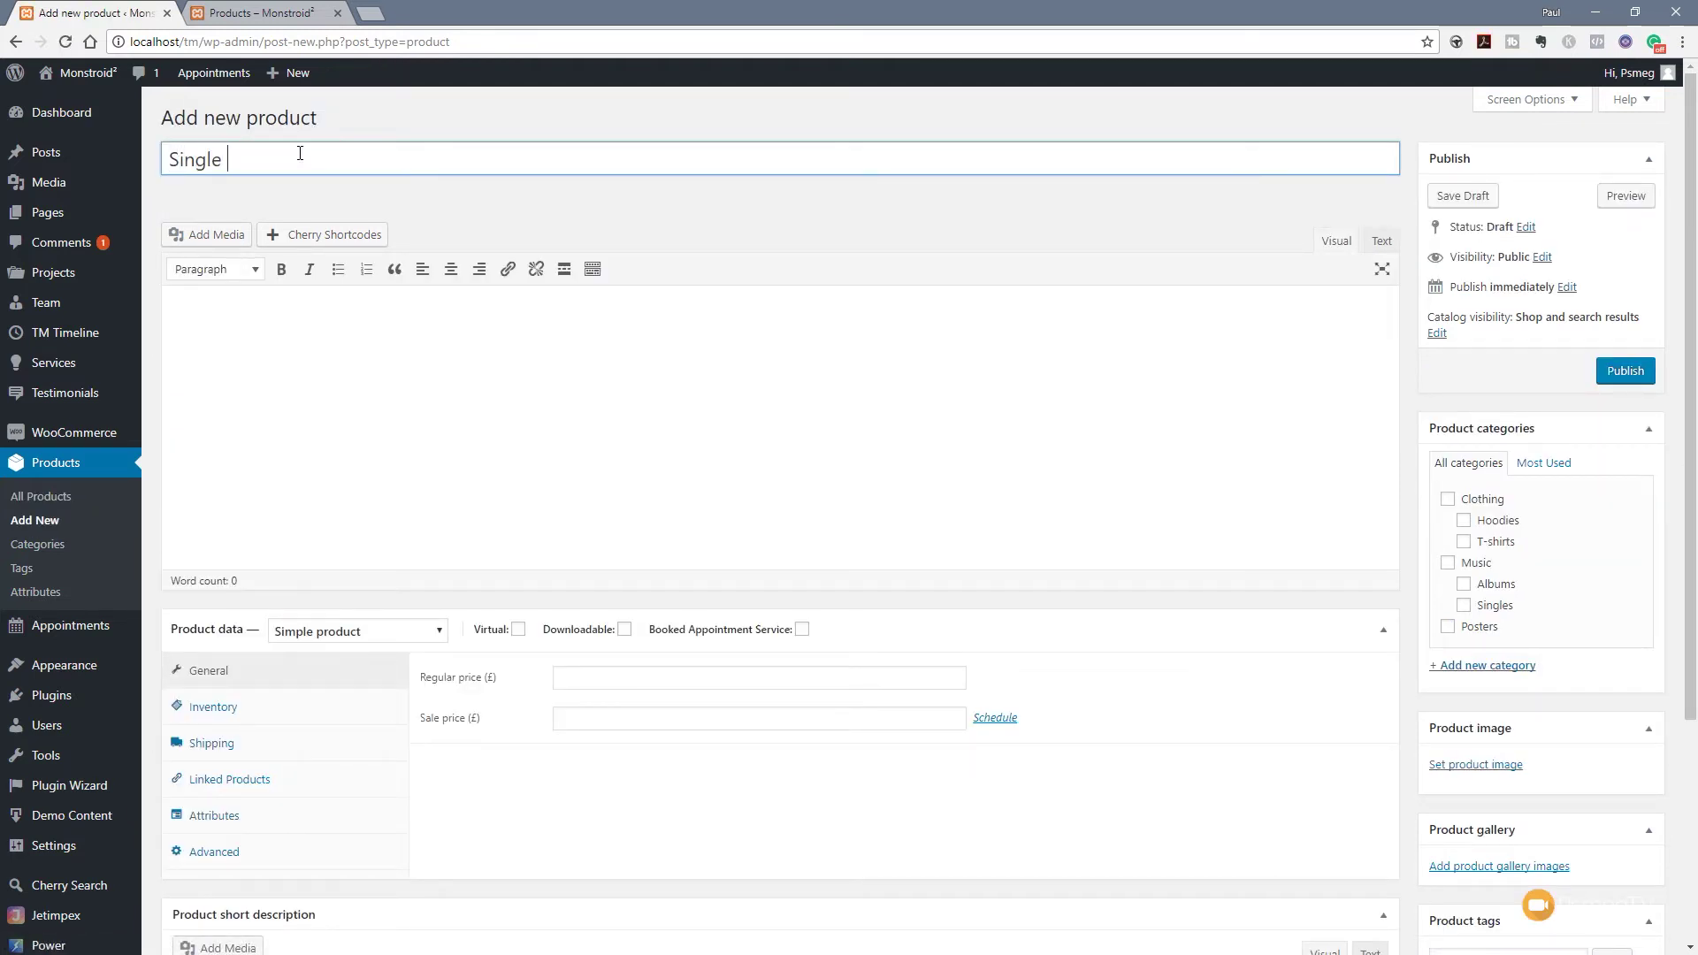
pyautogui.click(352, 449)
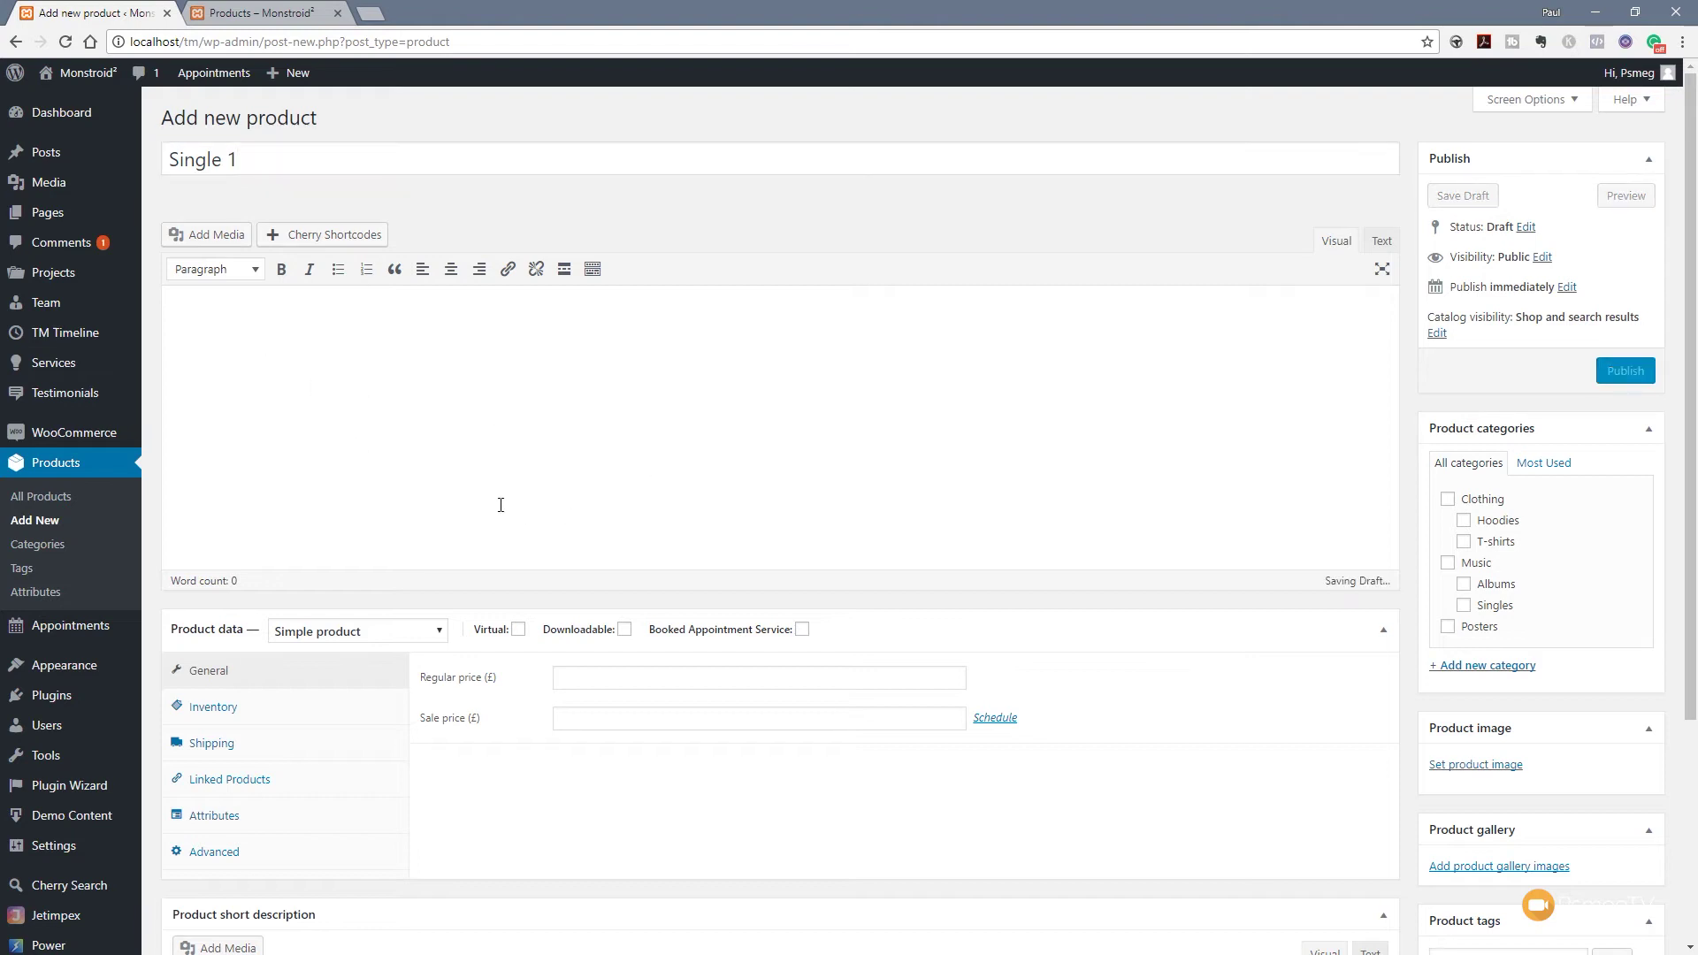
pyautogui.click(1490, 606)
pyautogui.click(1479, 564)
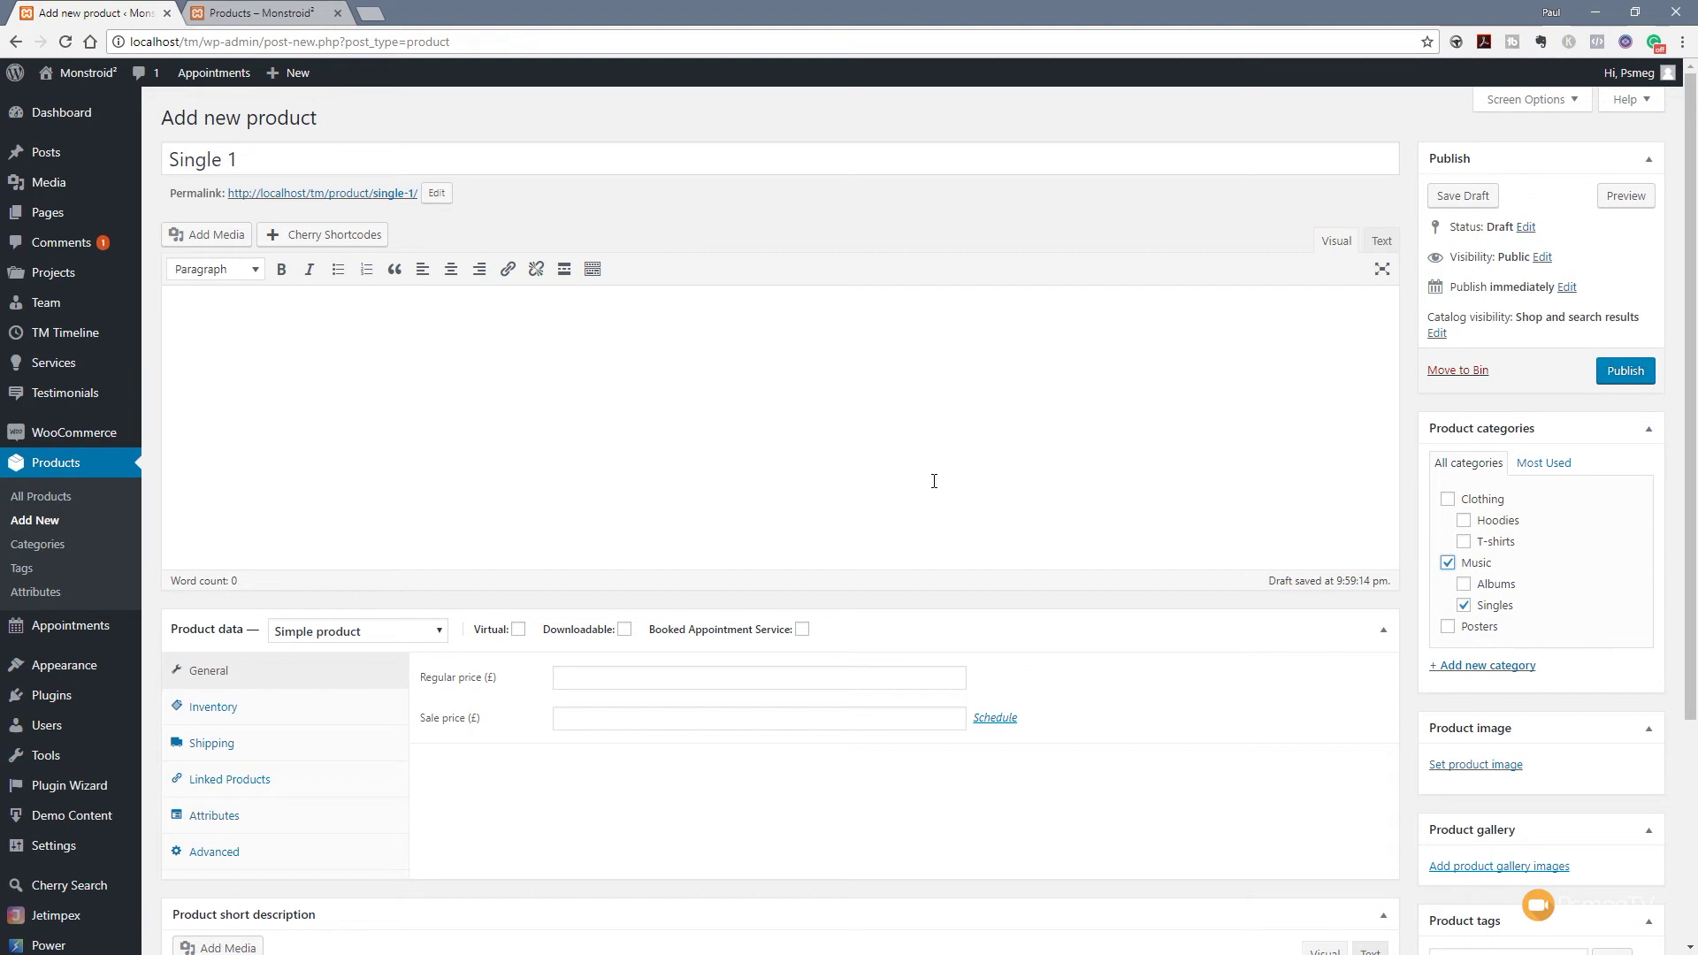
pyautogui.scroll(-2, 1415, 672)
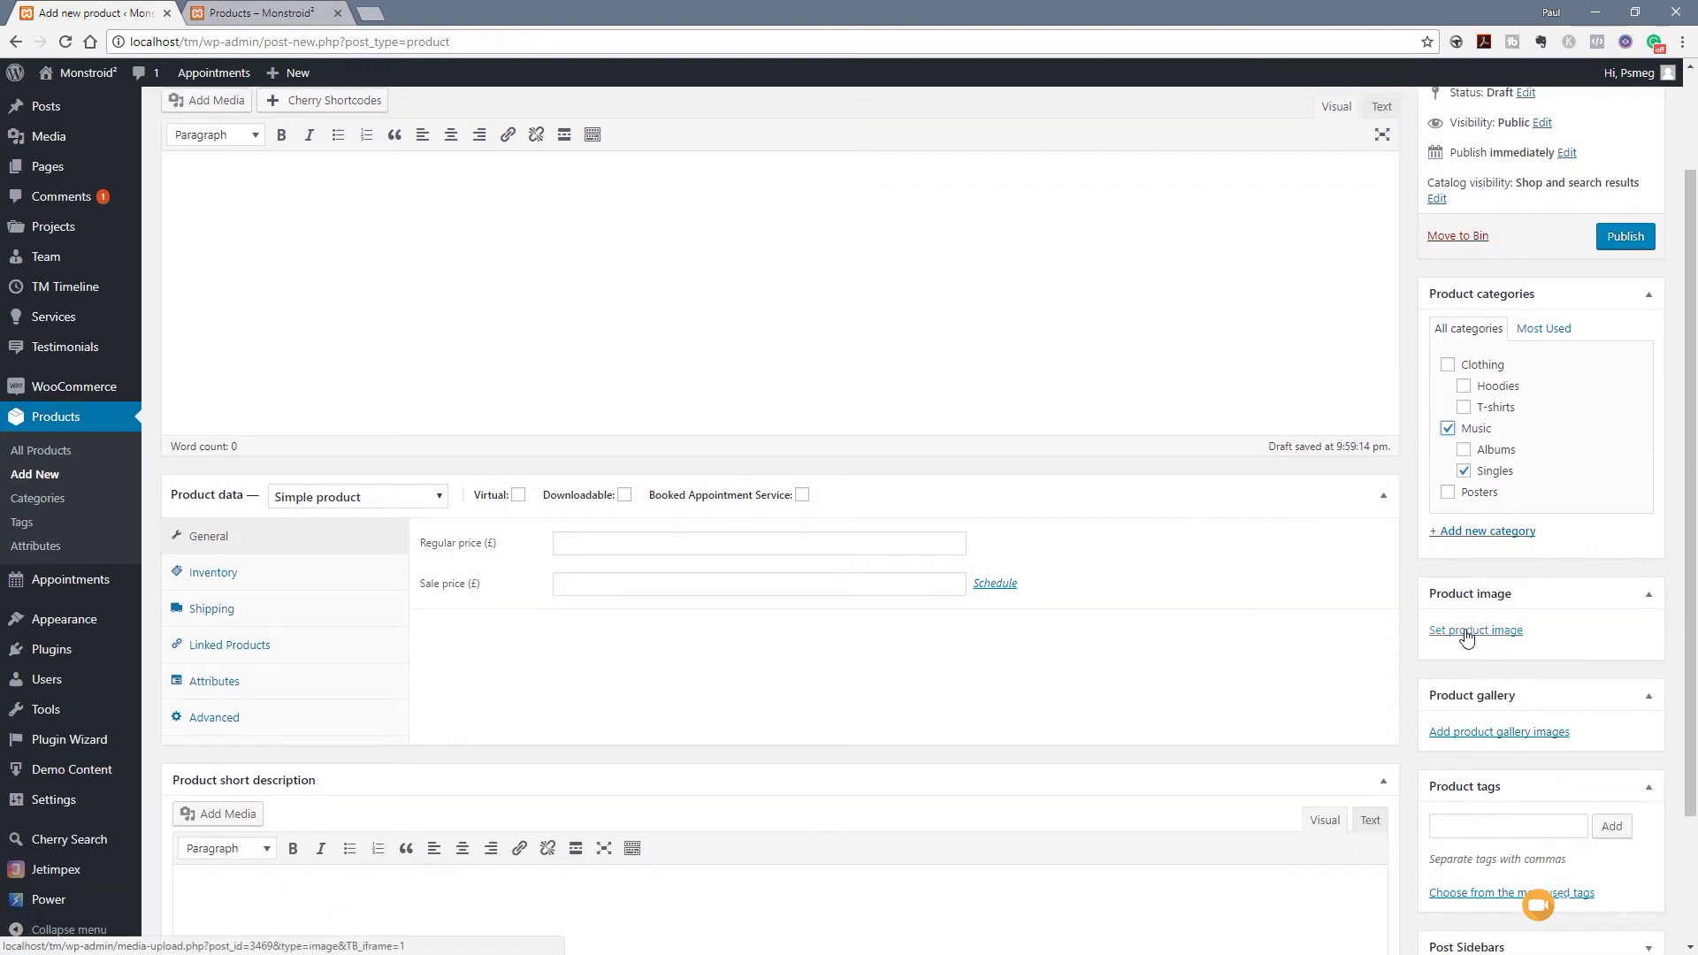
# - Set the gold-labelled cd_4_flat vinyl record as Single 1's product image
pyautogui.click(1465, 630)
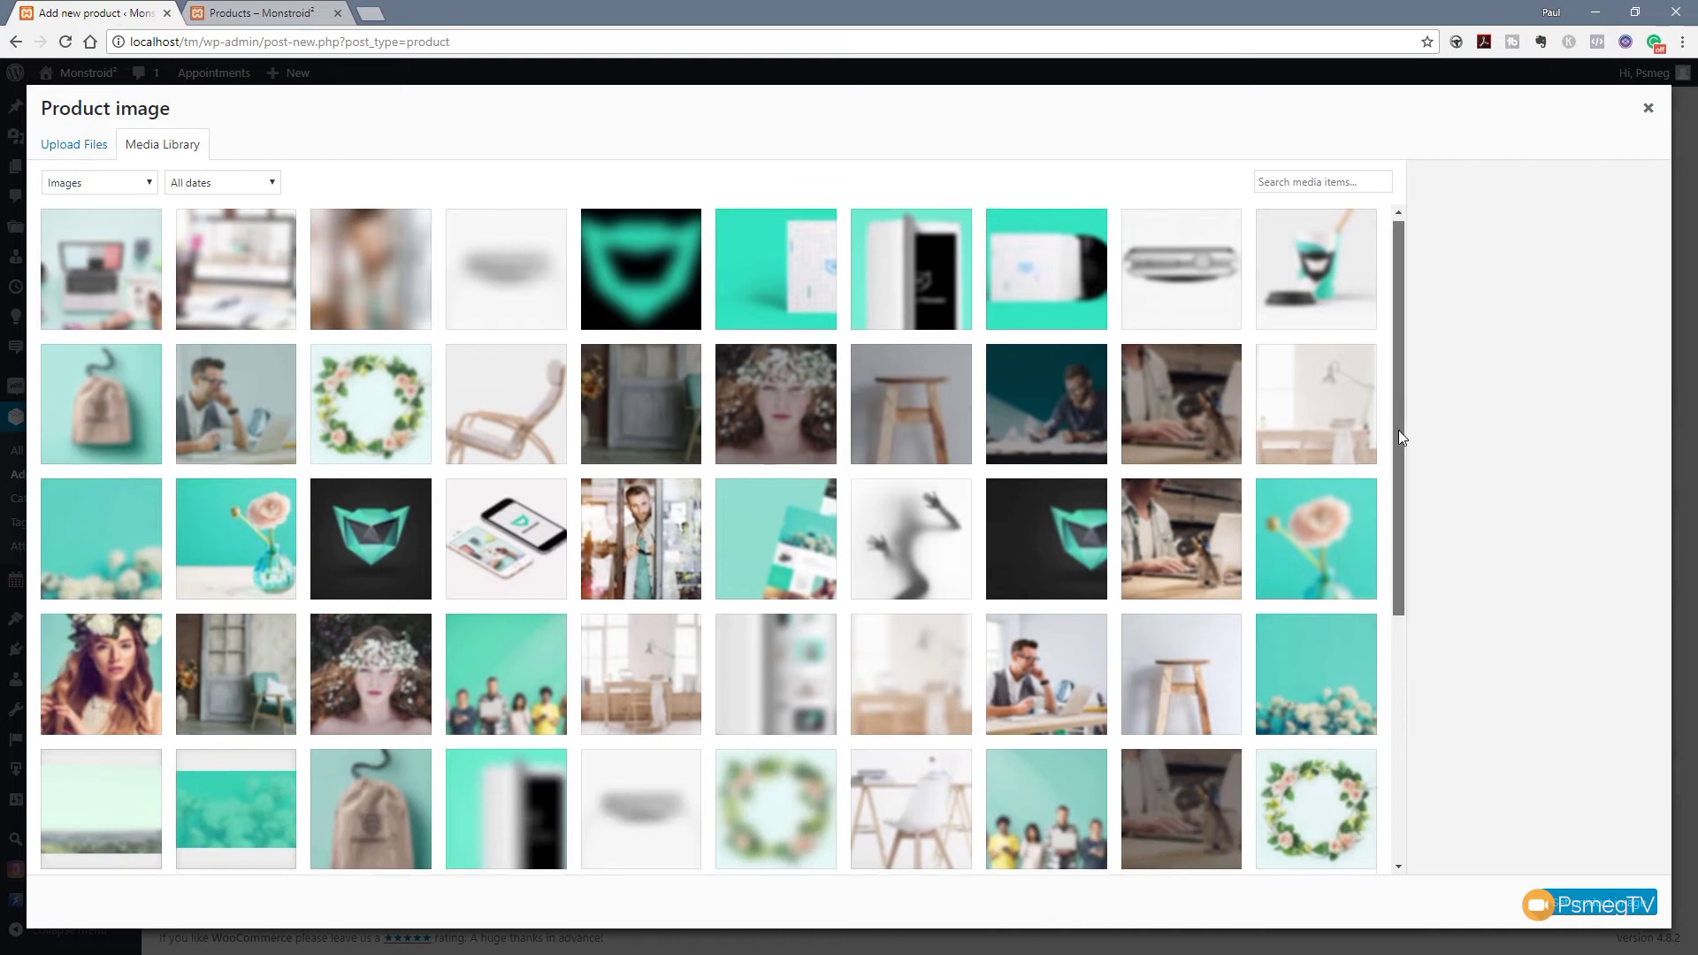
pyautogui.moveTo(1397, 427); pyautogui.dragTo(1409, 823)
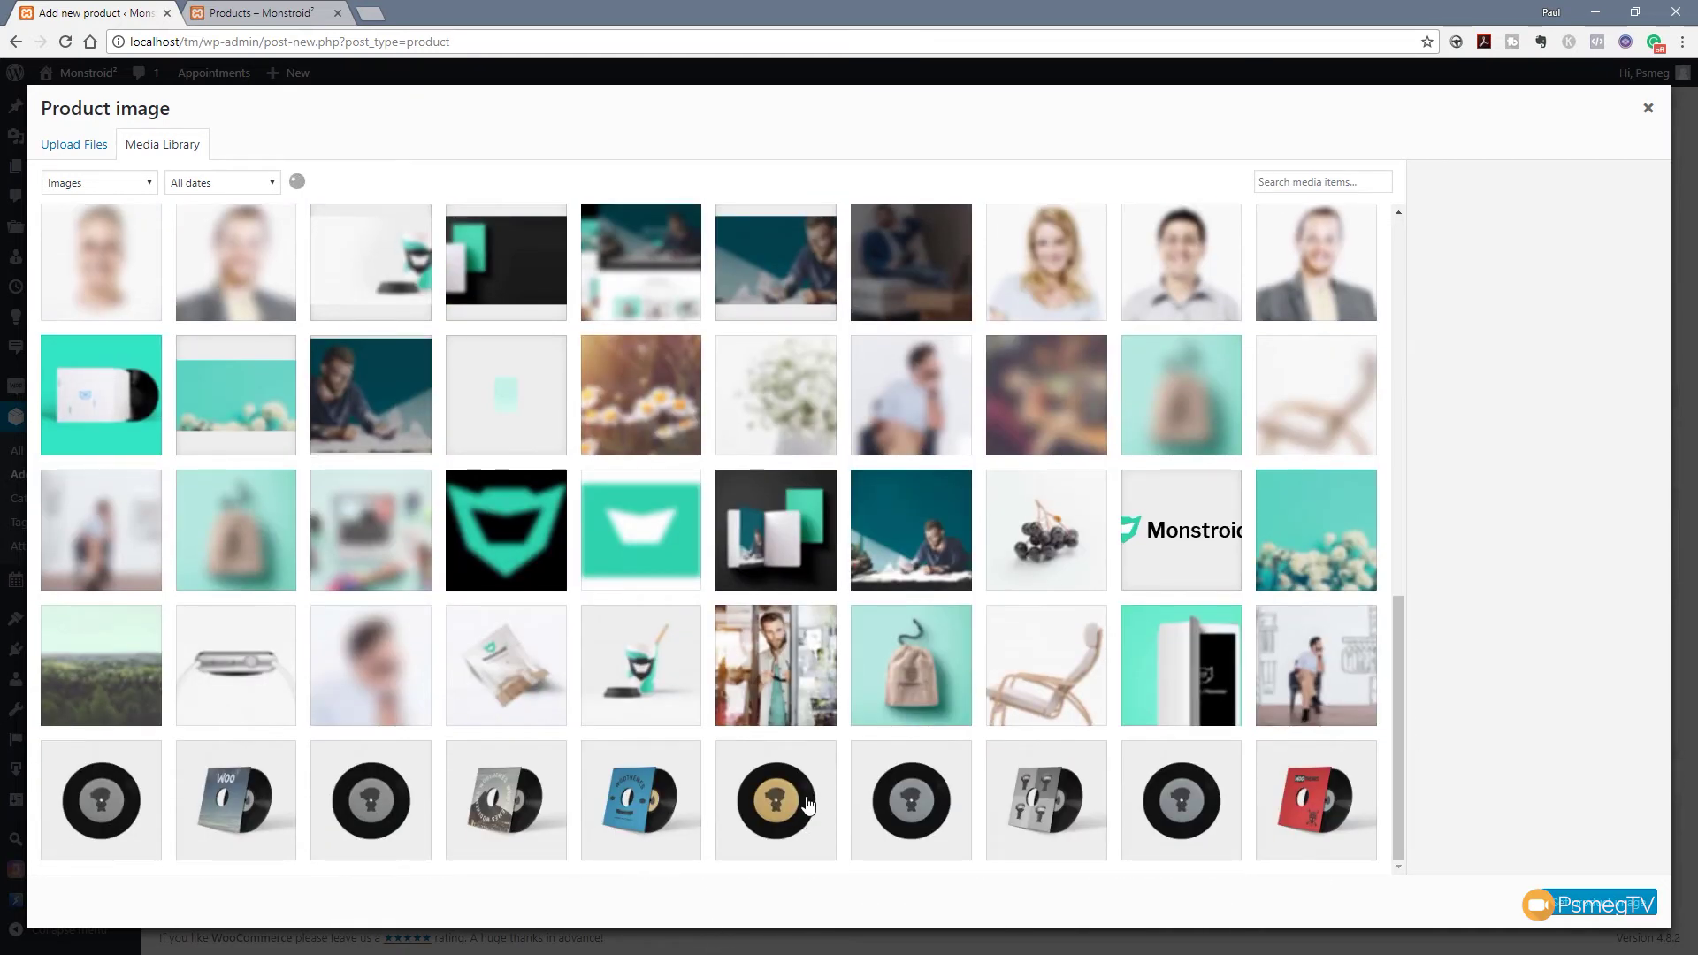
pyautogui.click(775, 800)
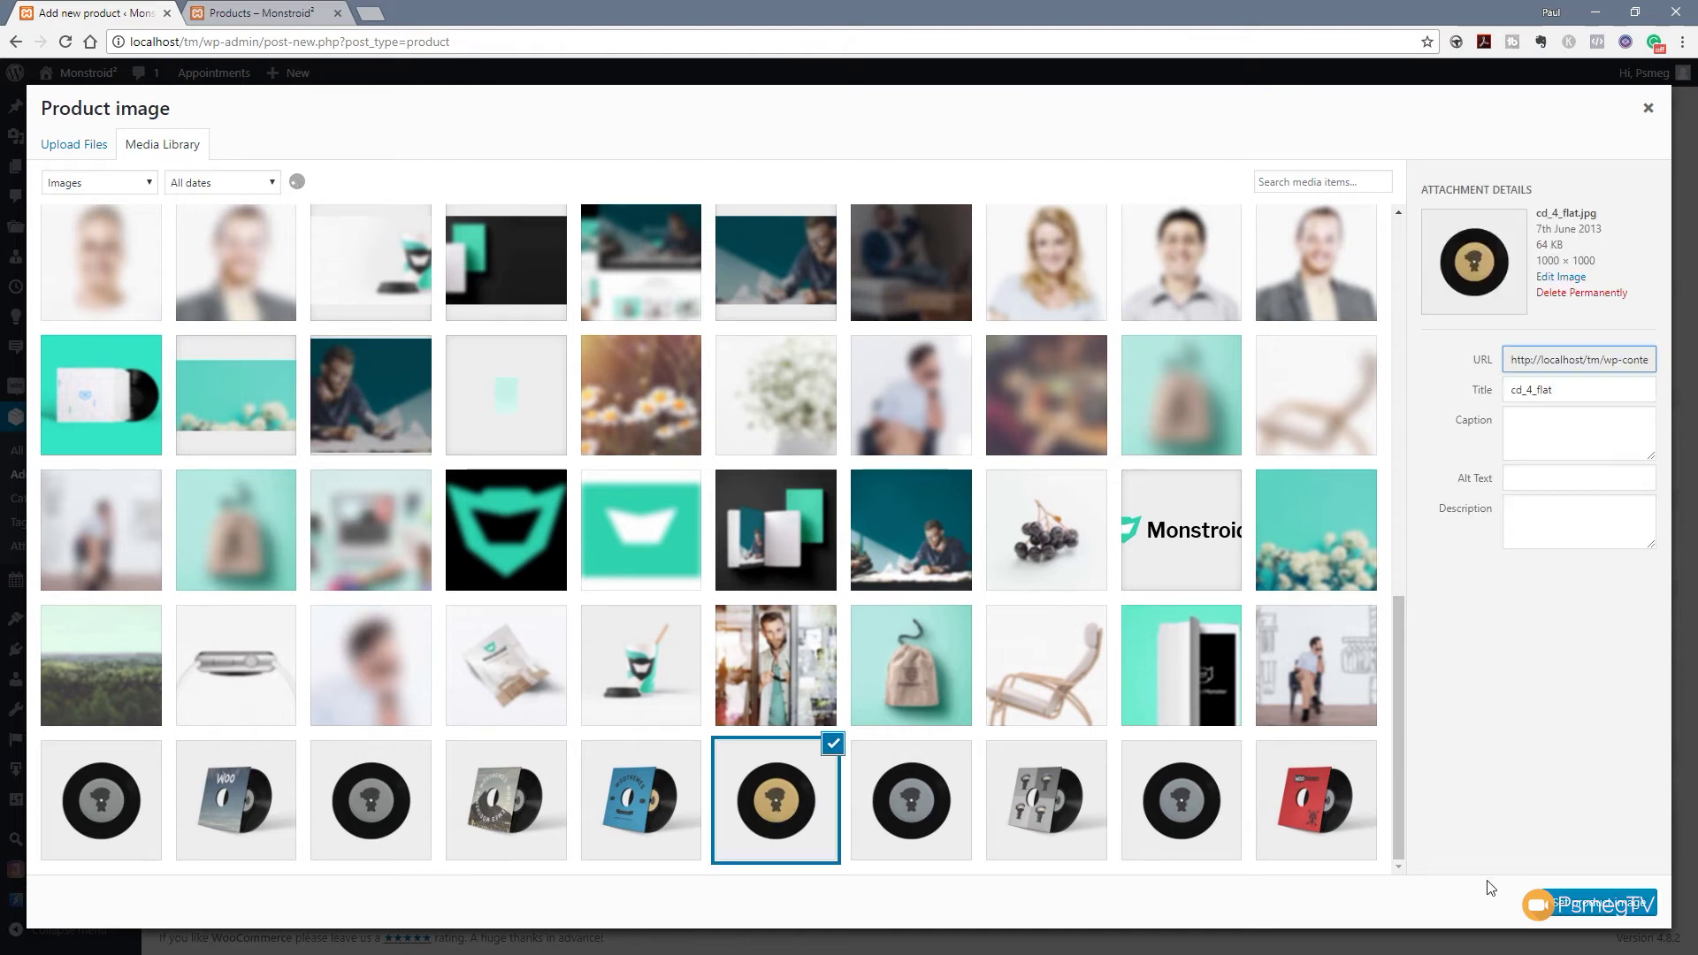
pyautogui.click(1578, 903)
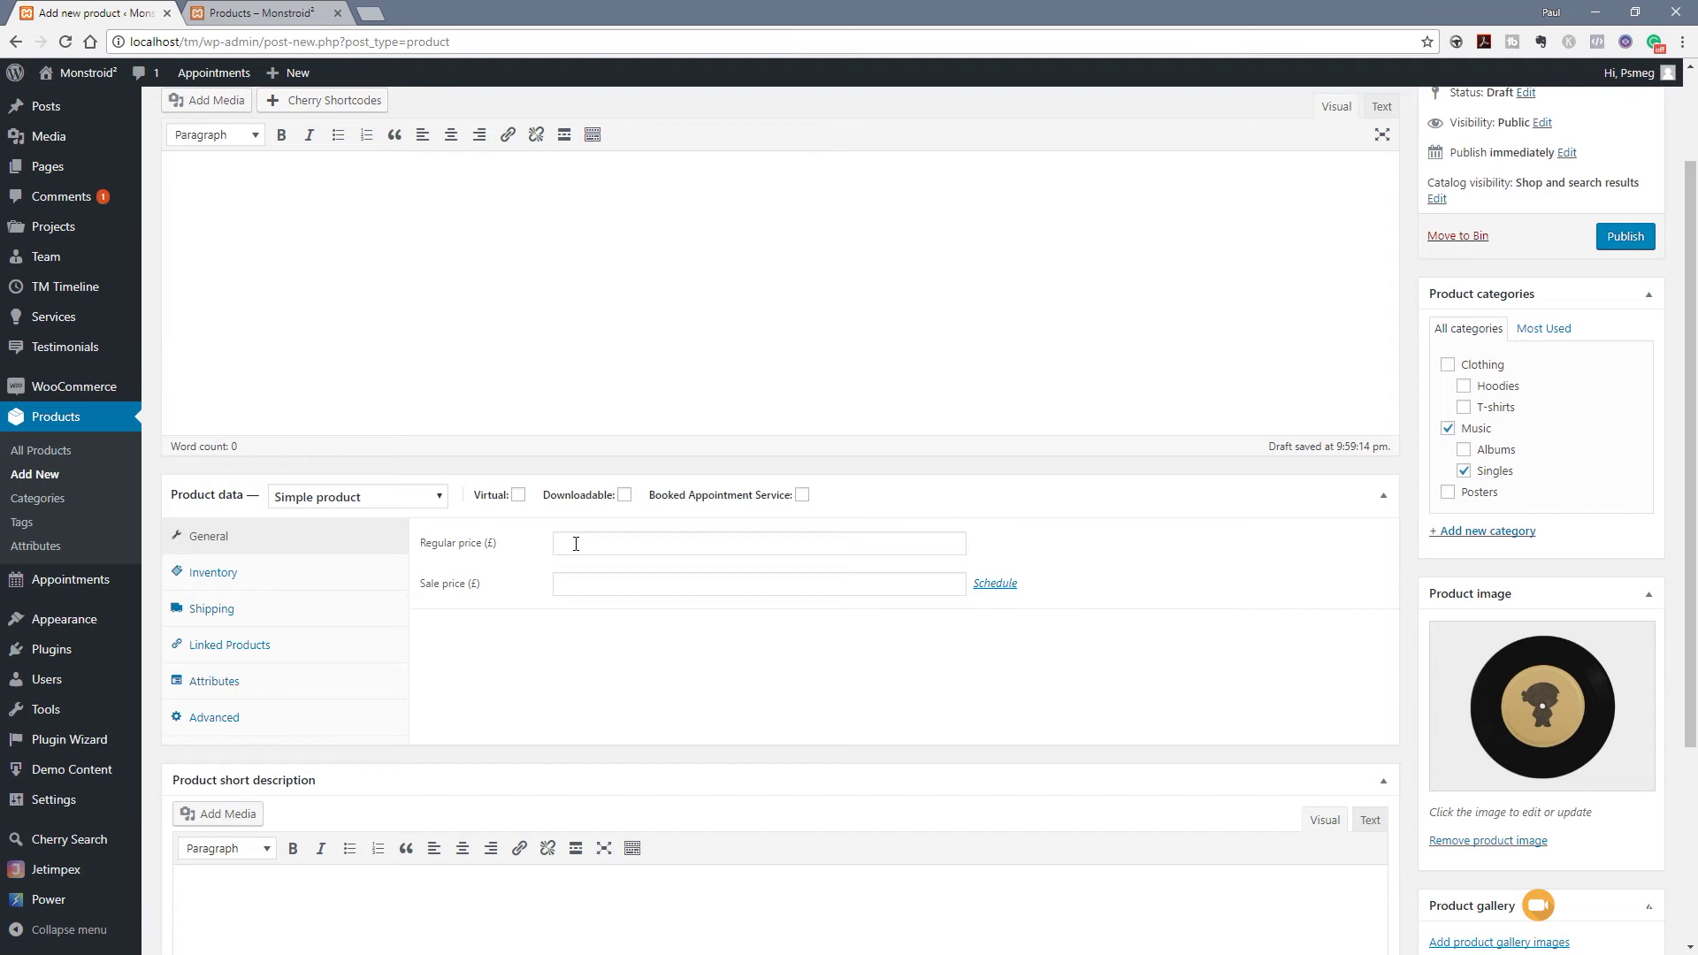
pyautogui.click(576, 544)
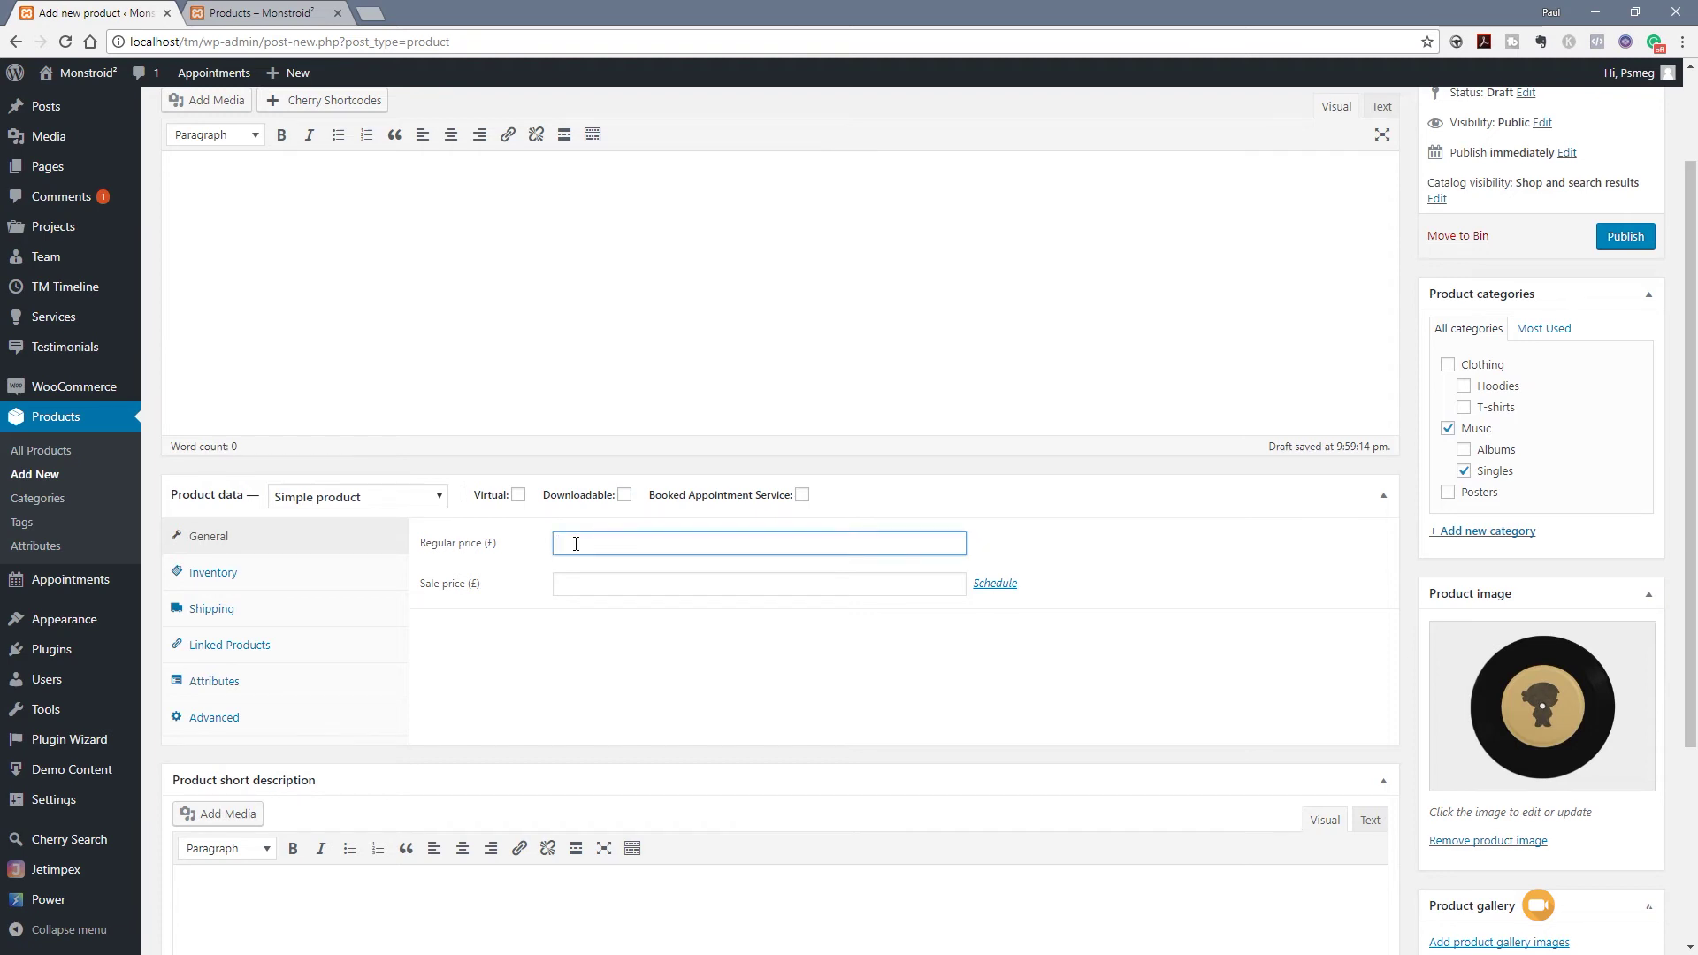
# - Enter 1.00 as Single 1's regular price
pyautogui.write('1.00')
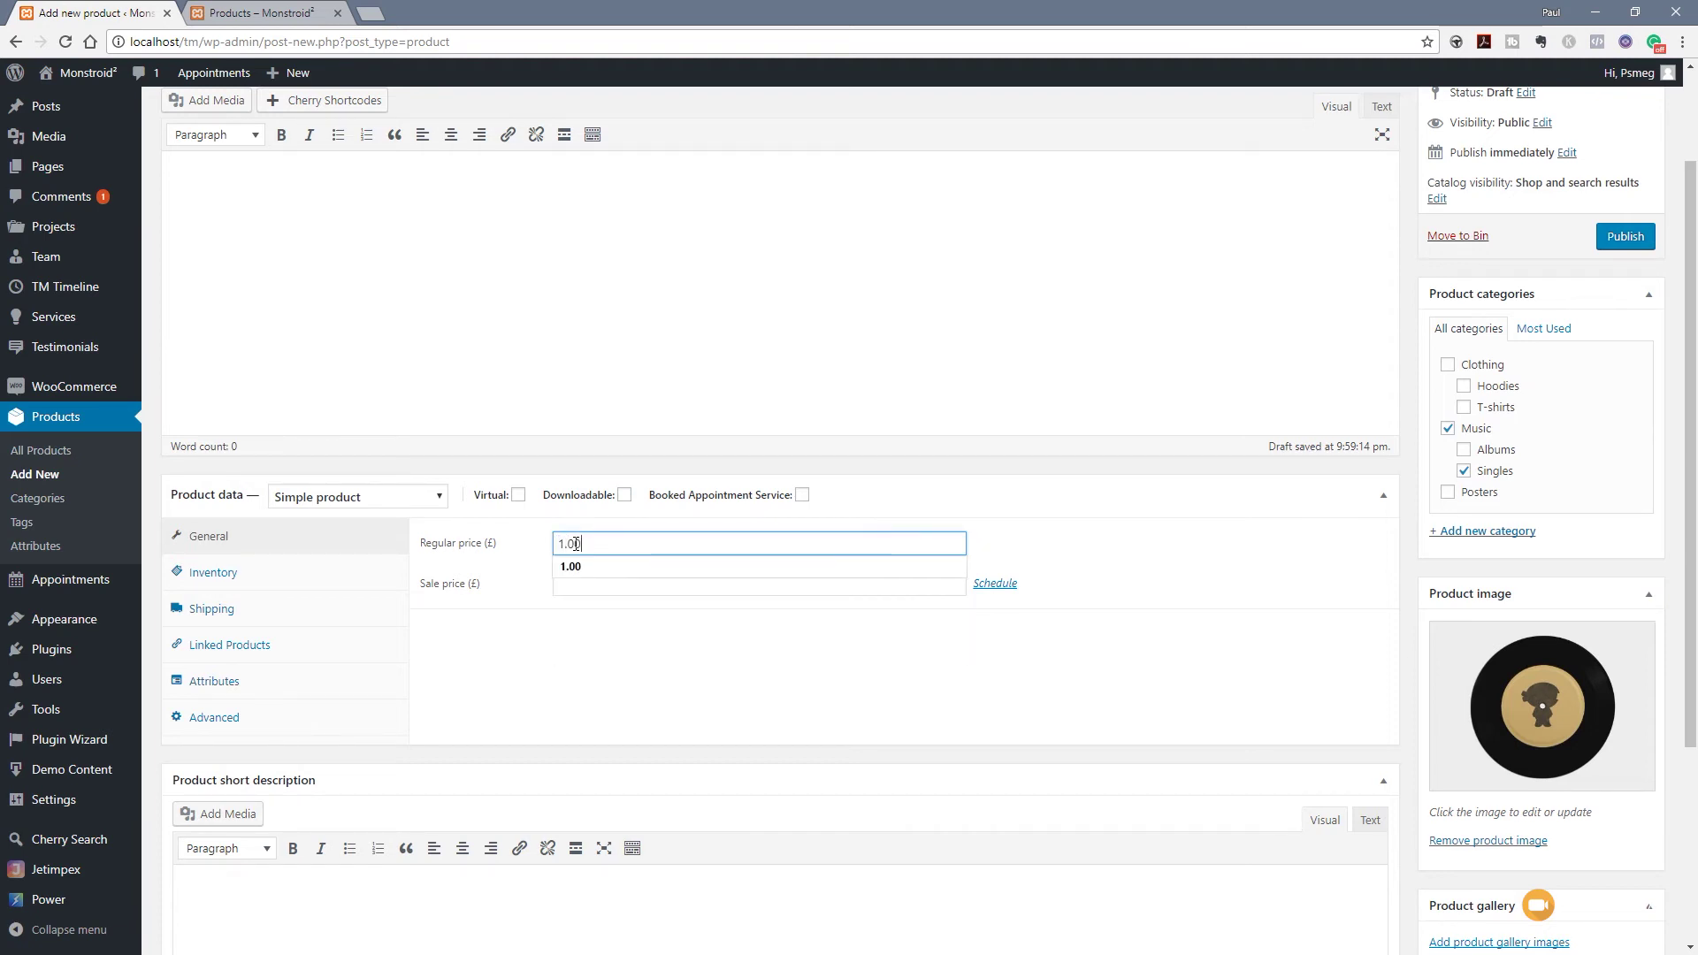
pyautogui.click(583, 689)
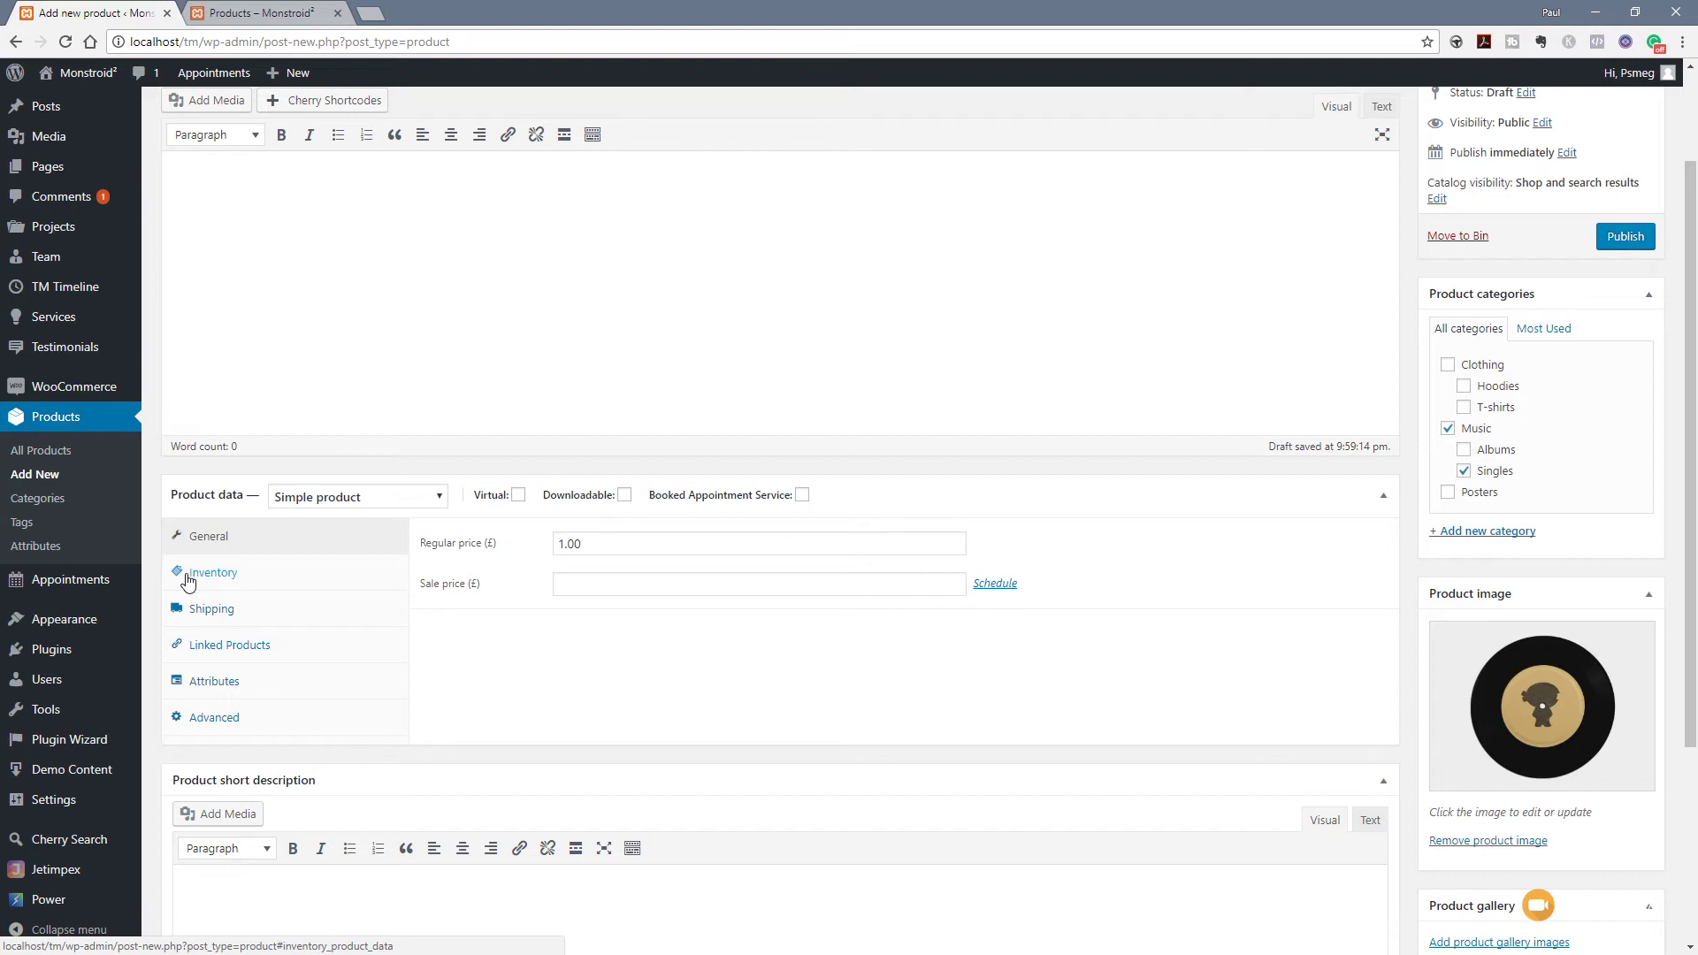
pyautogui.click(460, 293)
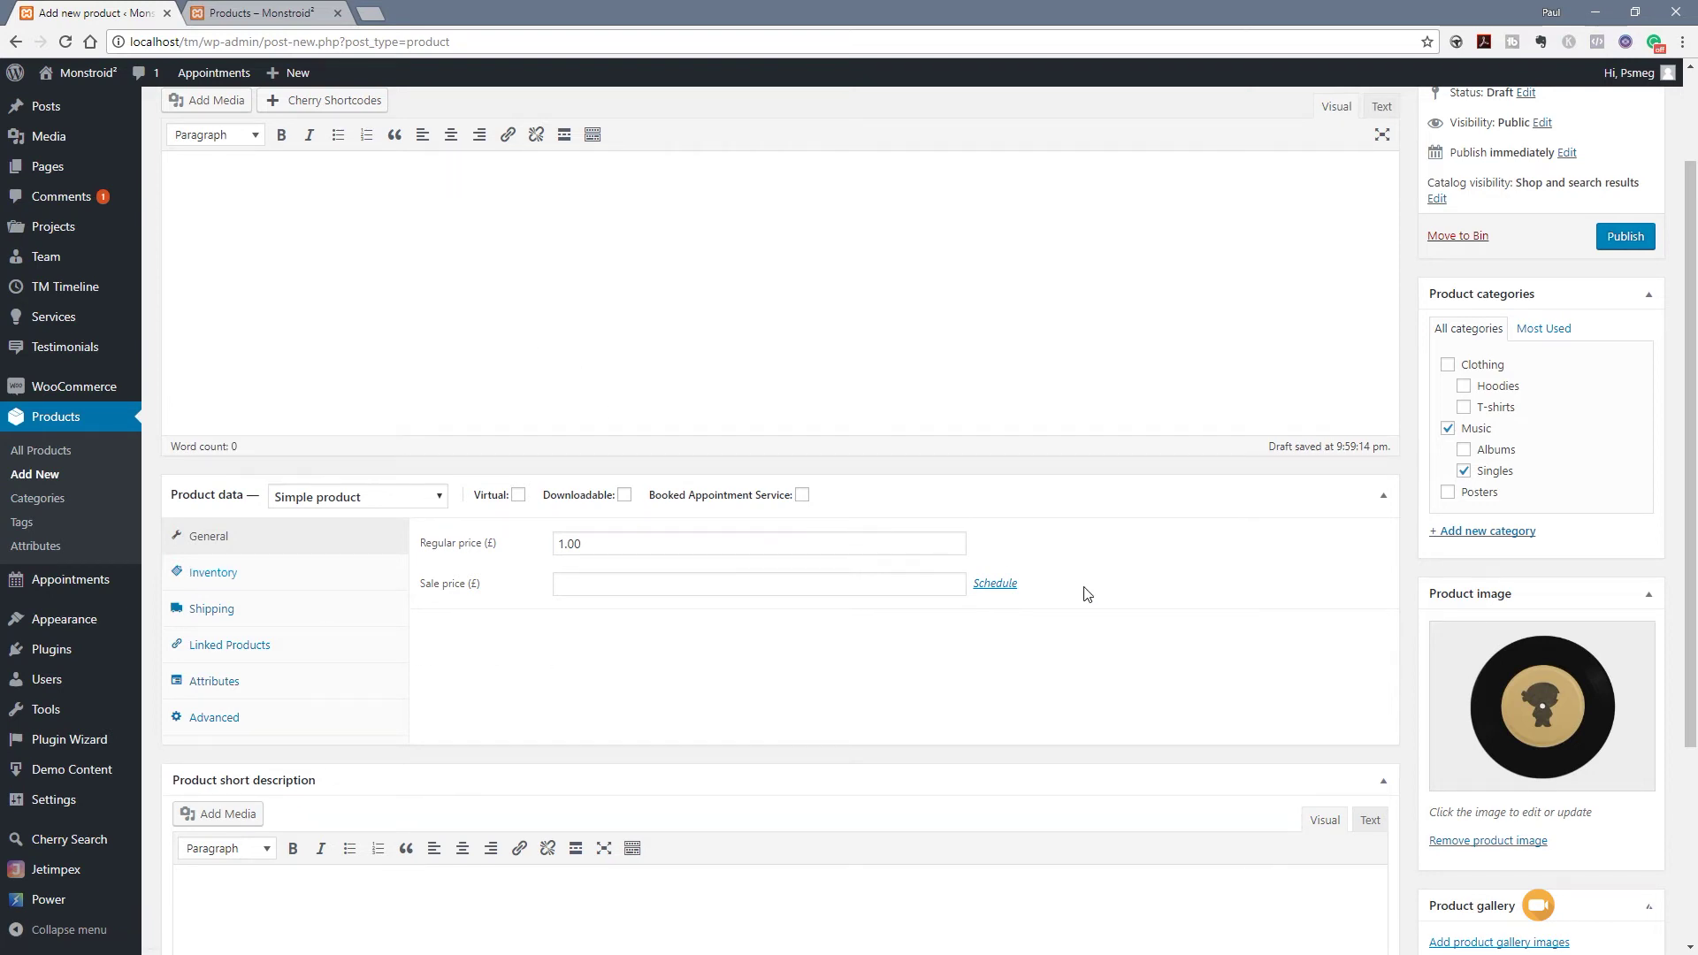
pyautogui.scroll(2, 1130, 602)
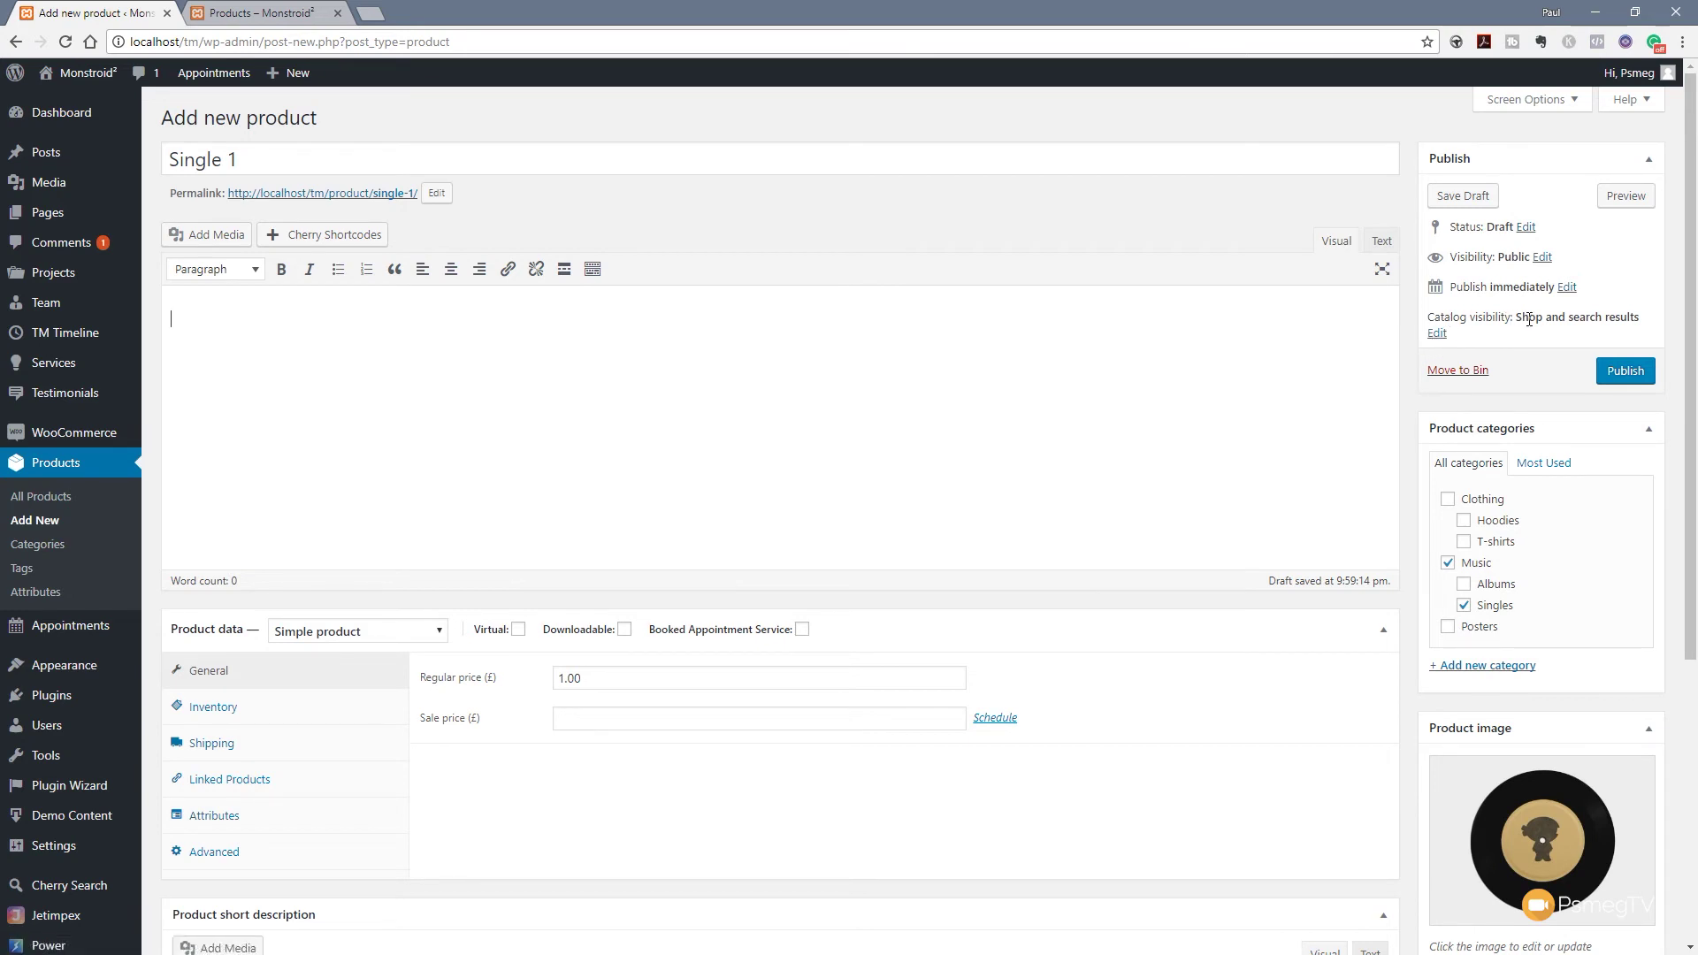
# - Set Single 1's catalog visibility to Hidden and publish it
pyautogui.click(1437, 332)
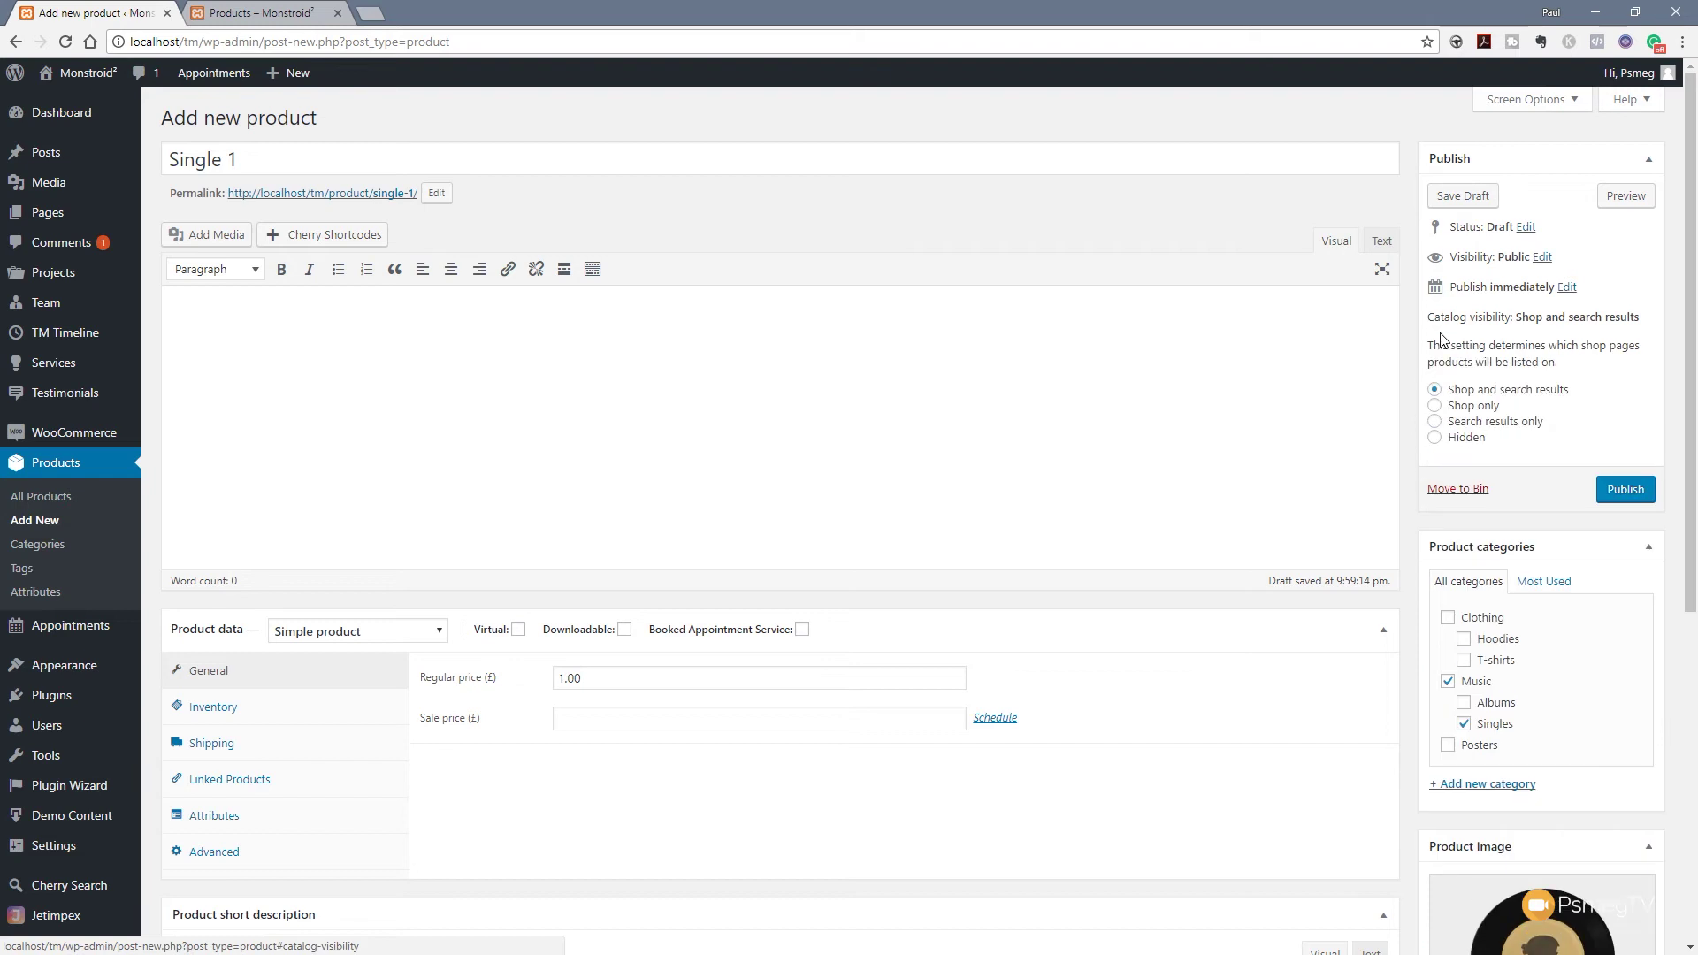
pyautogui.click(1435, 439)
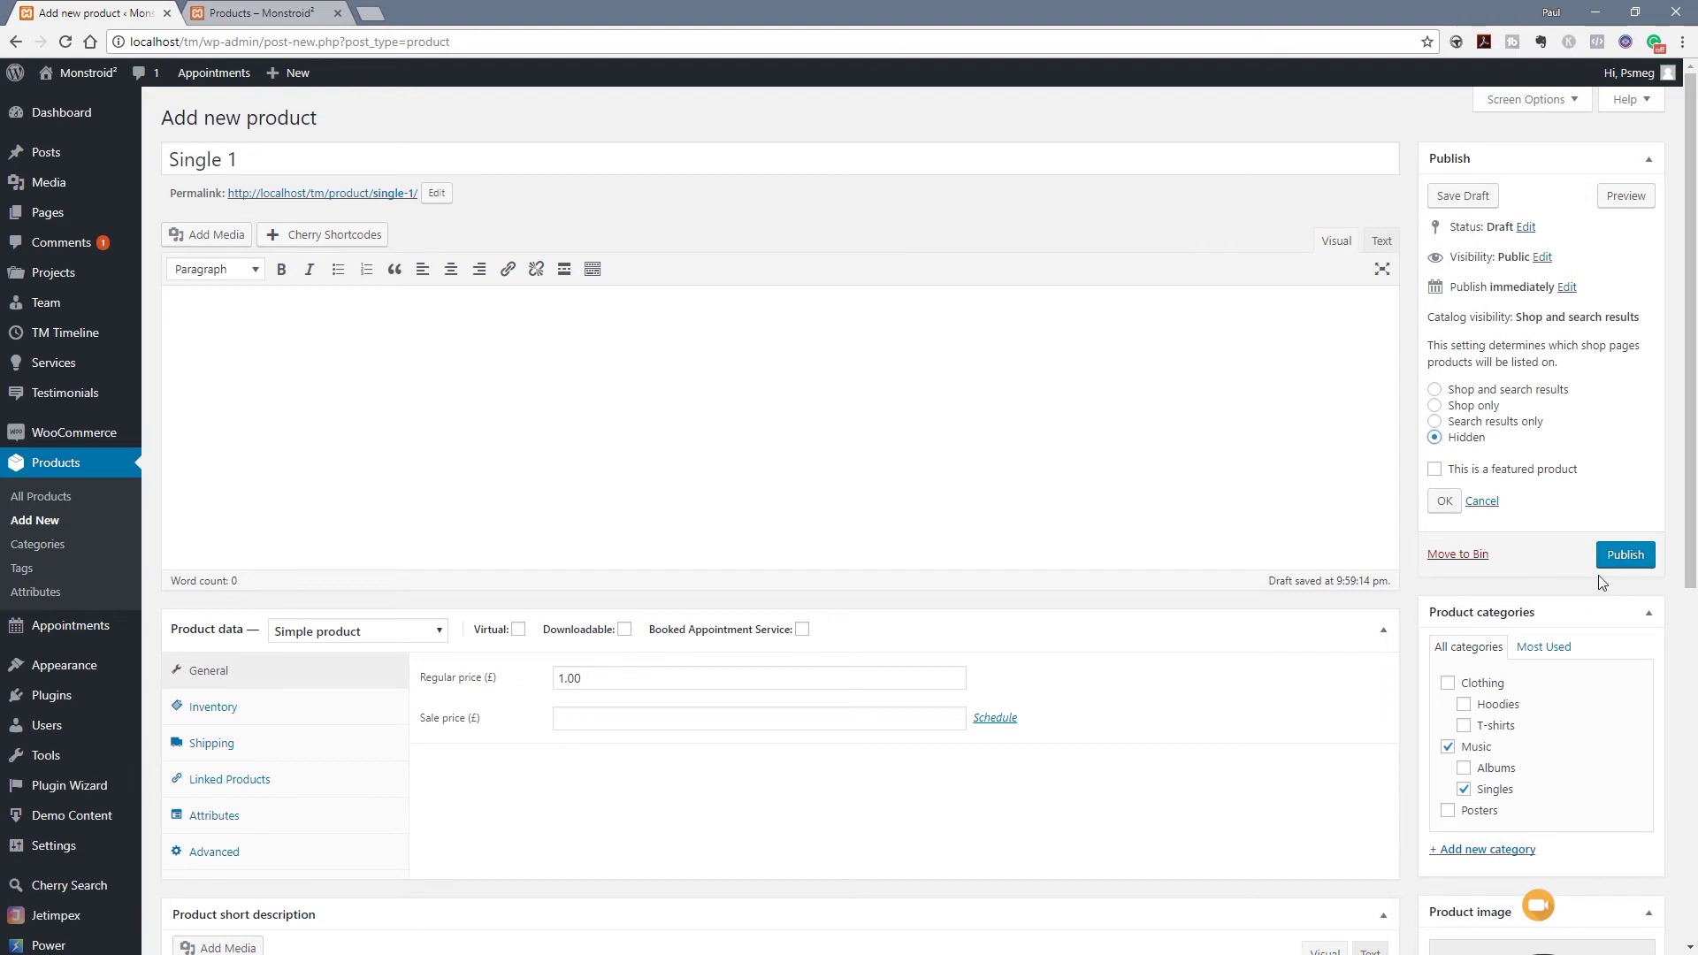
pyautogui.click(1625, 556)
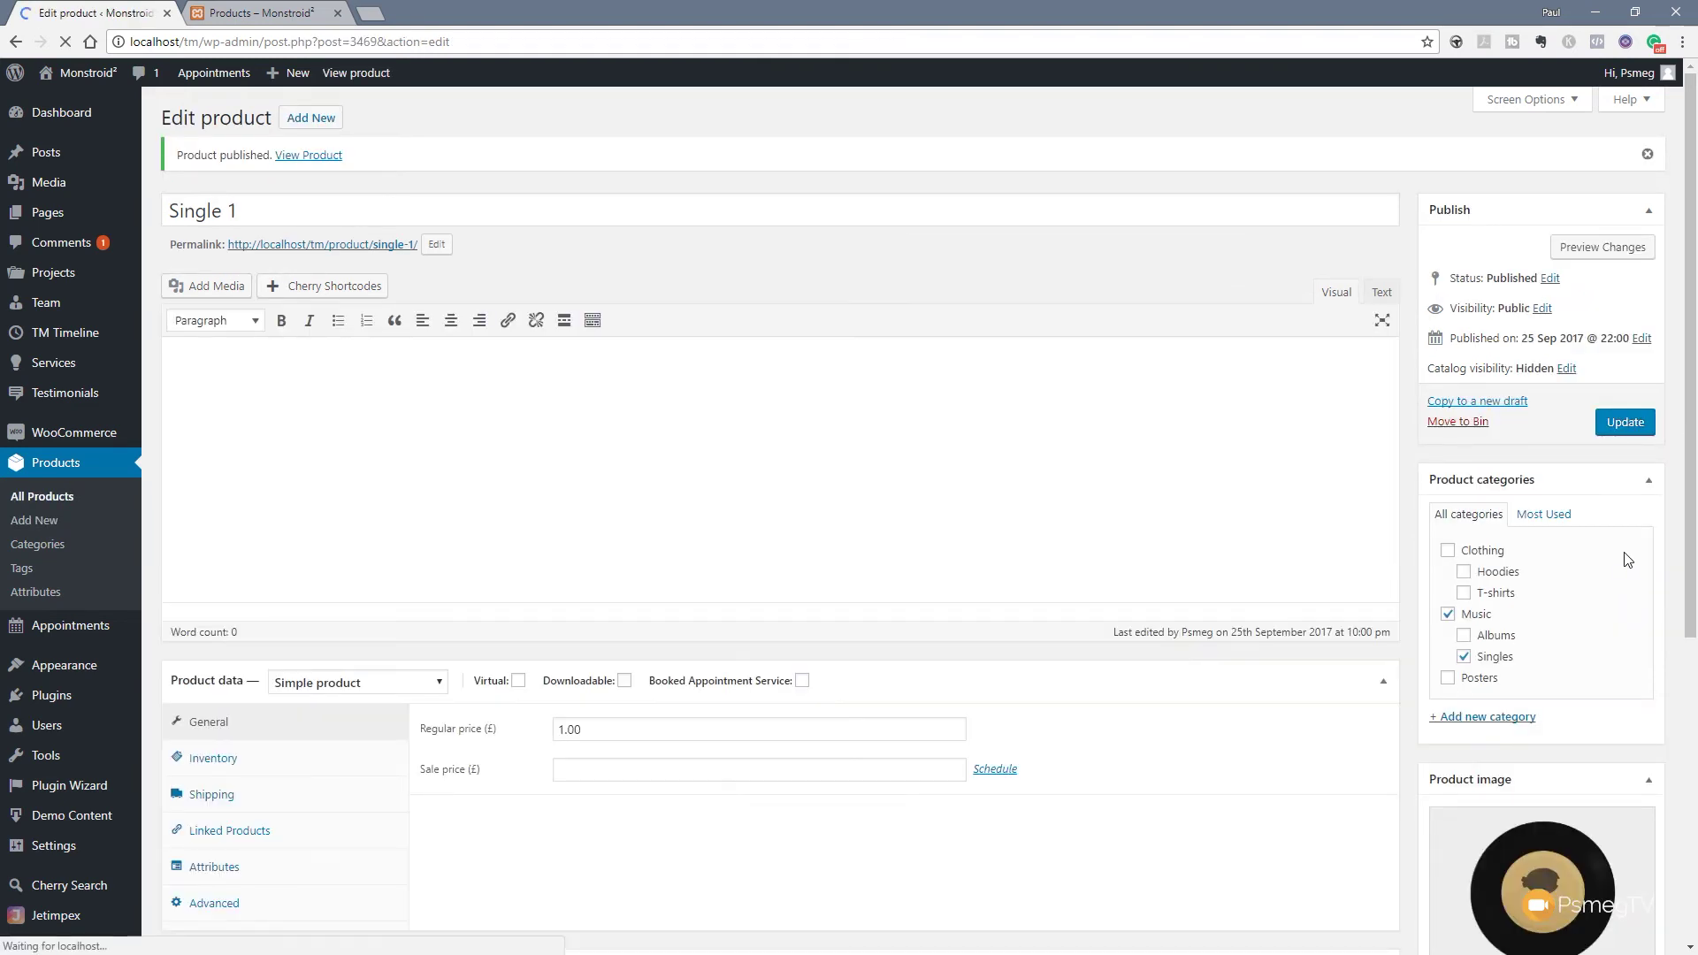
pyautogui.click(311, 124)
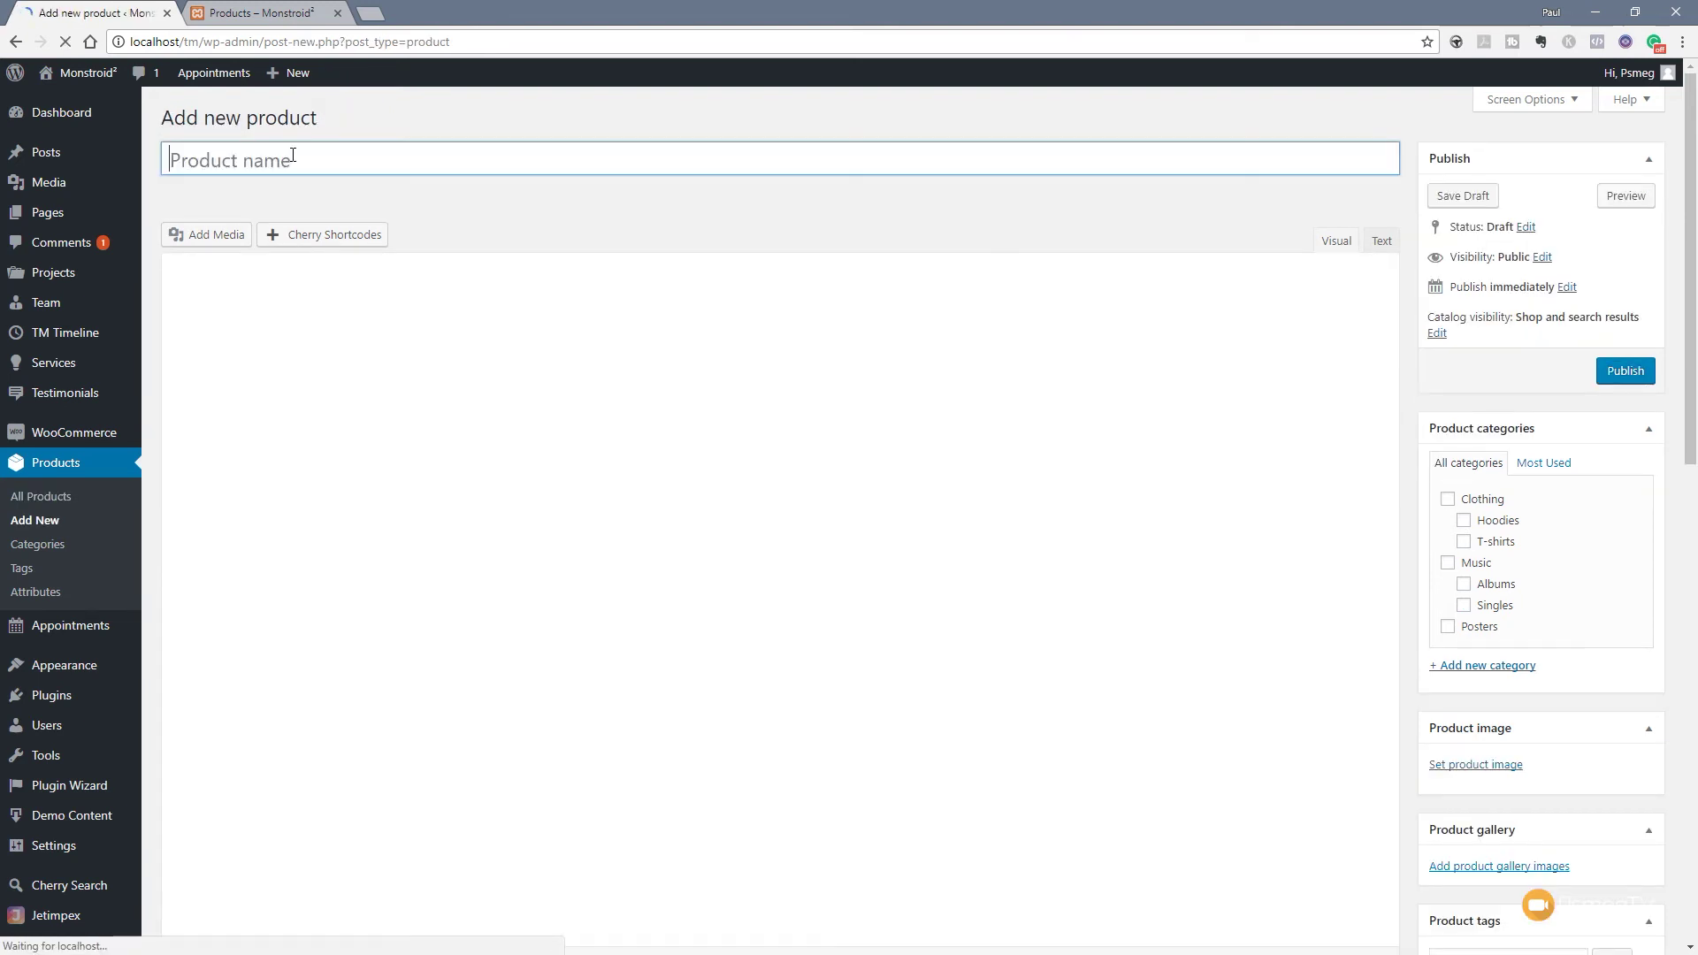
# - Title the new product 'Single 2', hide it from the catalog, and file it under Music and Singles
pyautogui.write('Single 2')
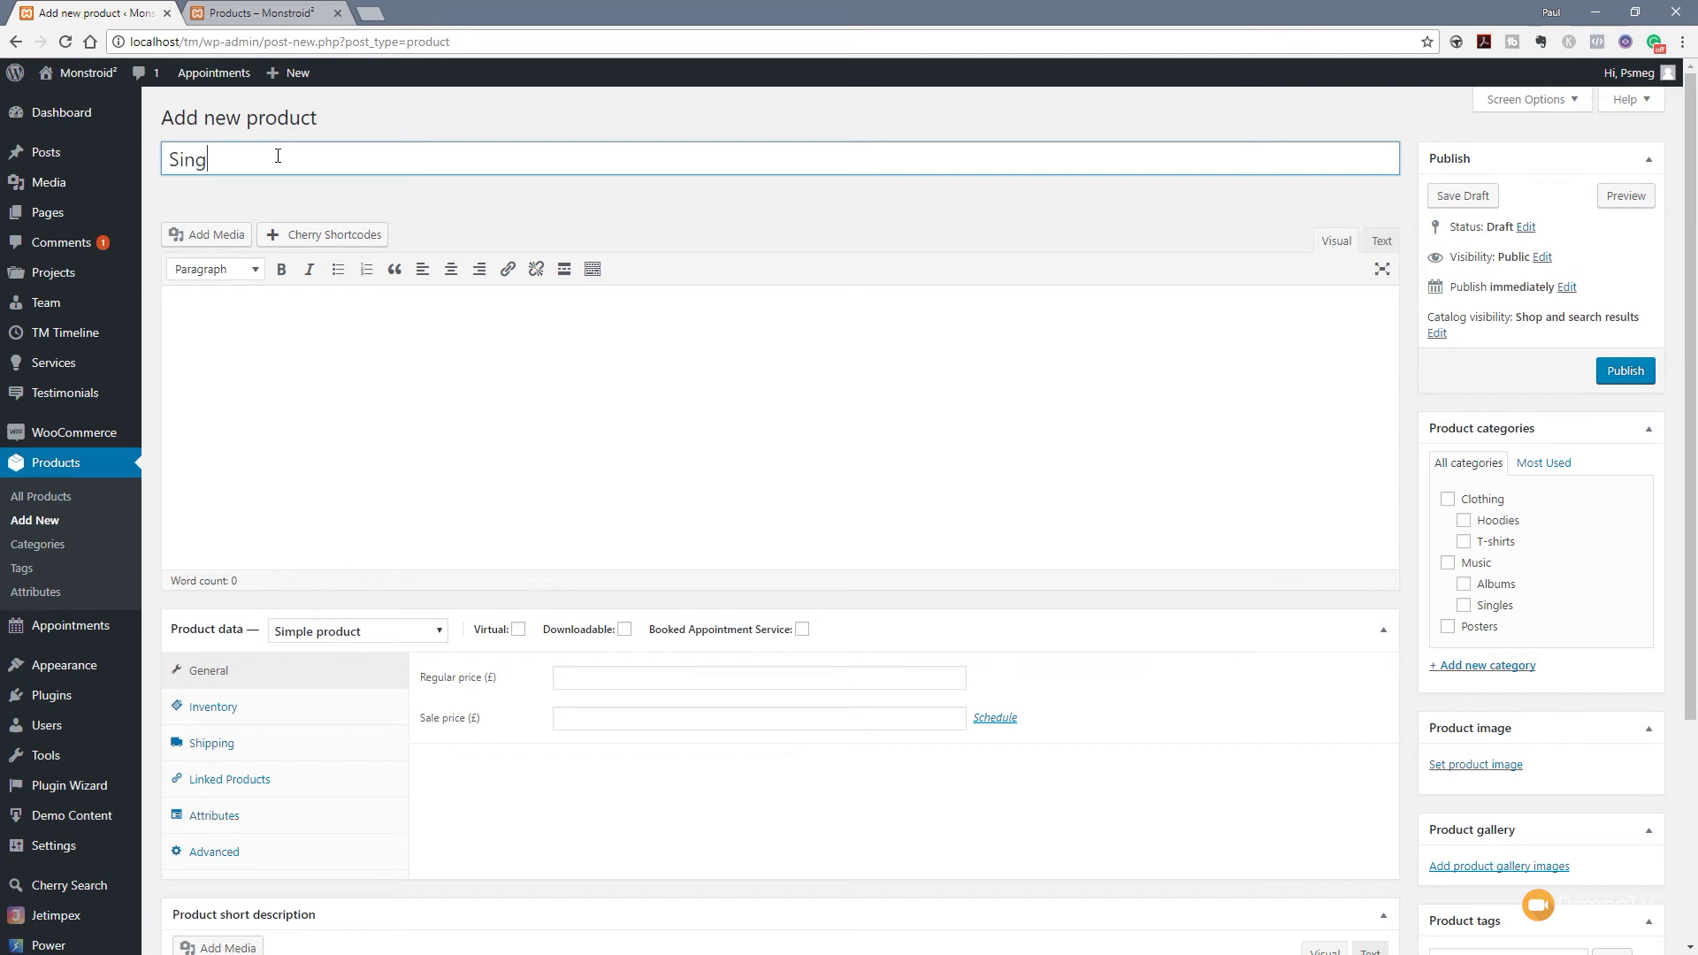
pyautogui.click(1439, 333)
pyautogui.click(1435, 439)
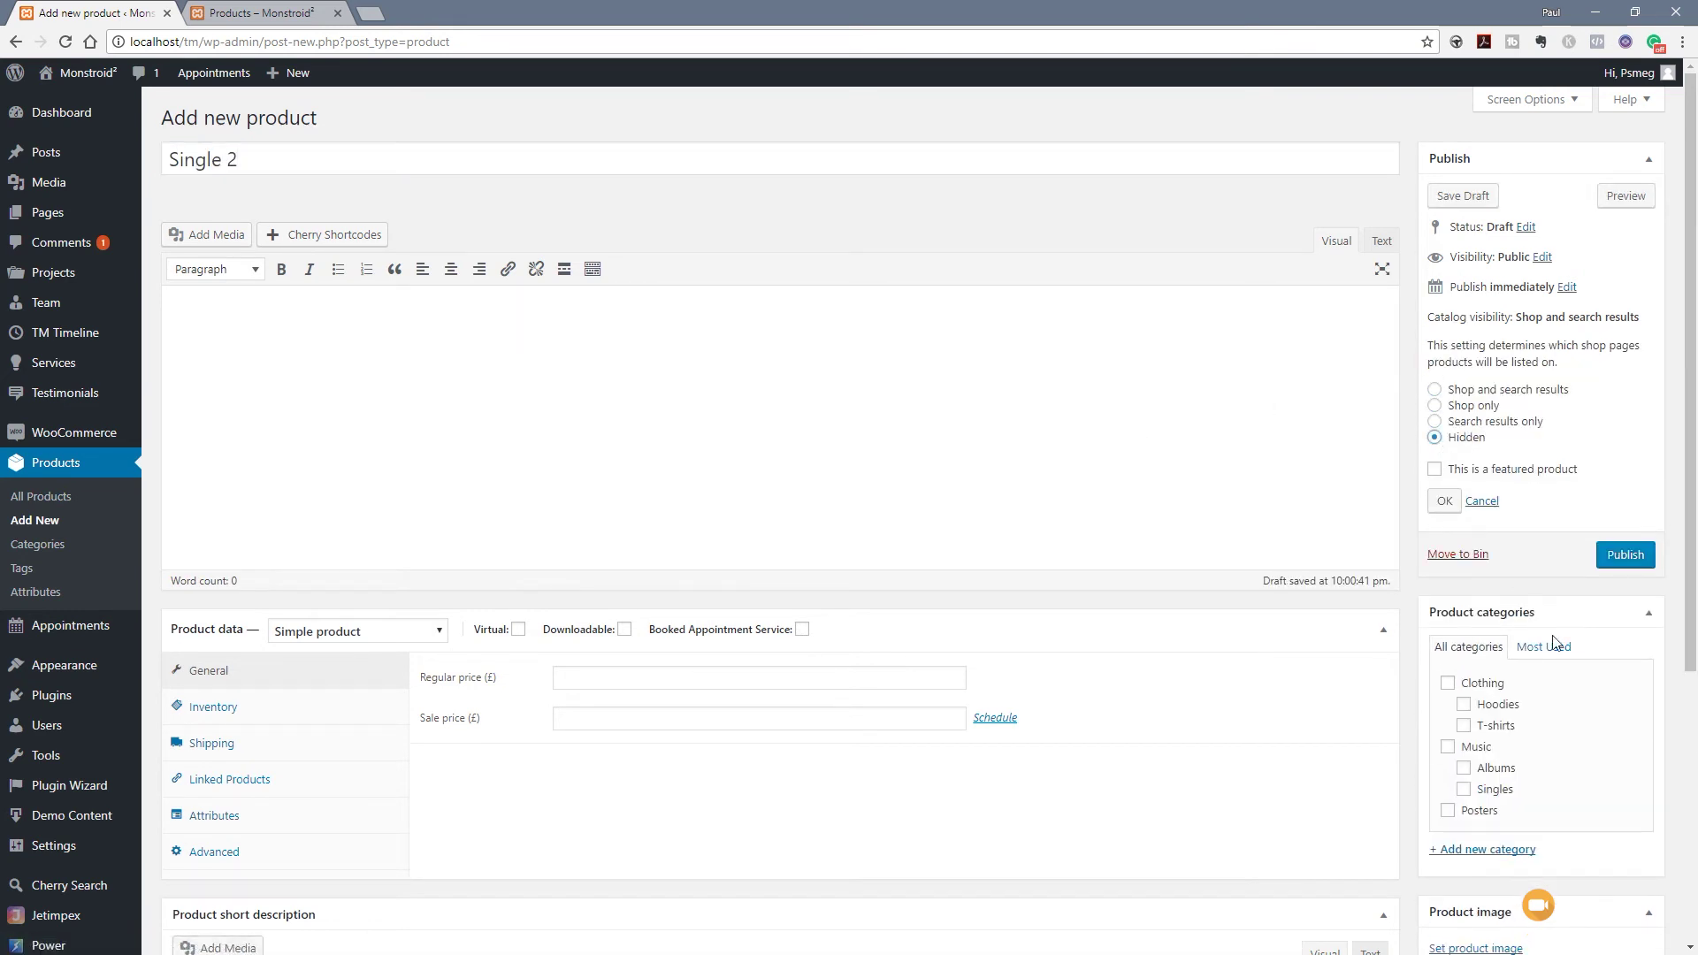
pyautogui.scroll(-2, 1554, 672)
pyautogui.click(1476, 614)
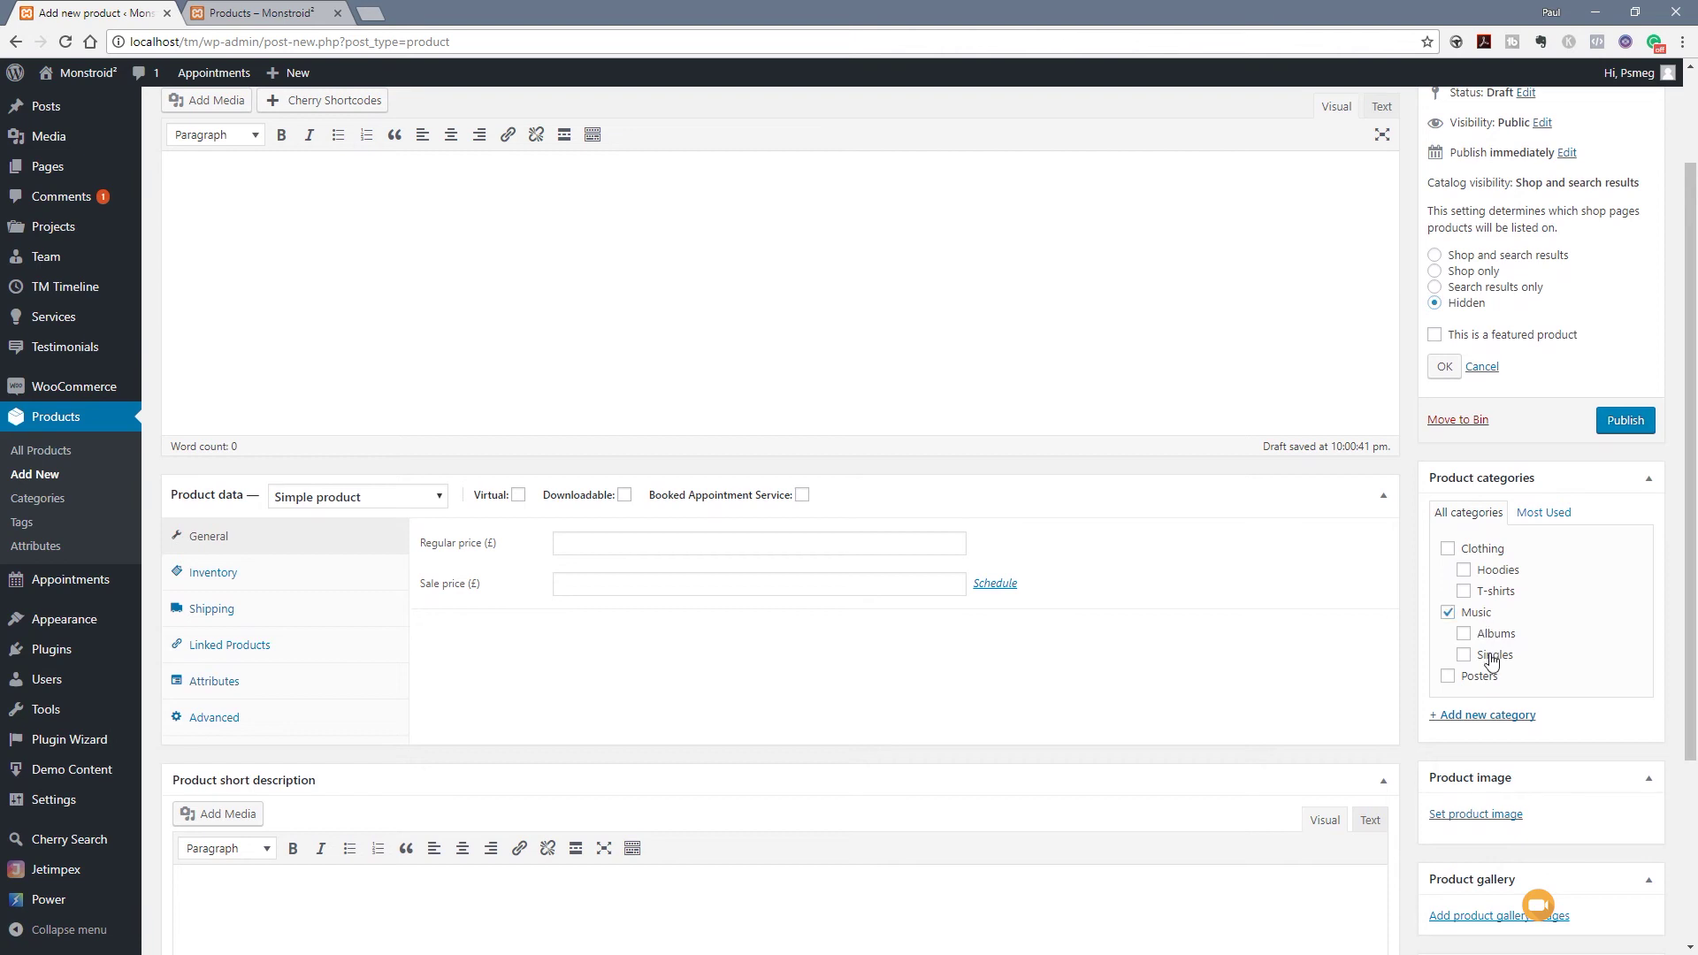
pyautogui.click(1487, 655)
pyautogui.scroll(-2, 587, 451)
# - Enter 2.00 as Single 2's regular price
pyautogui.click(592, 415)
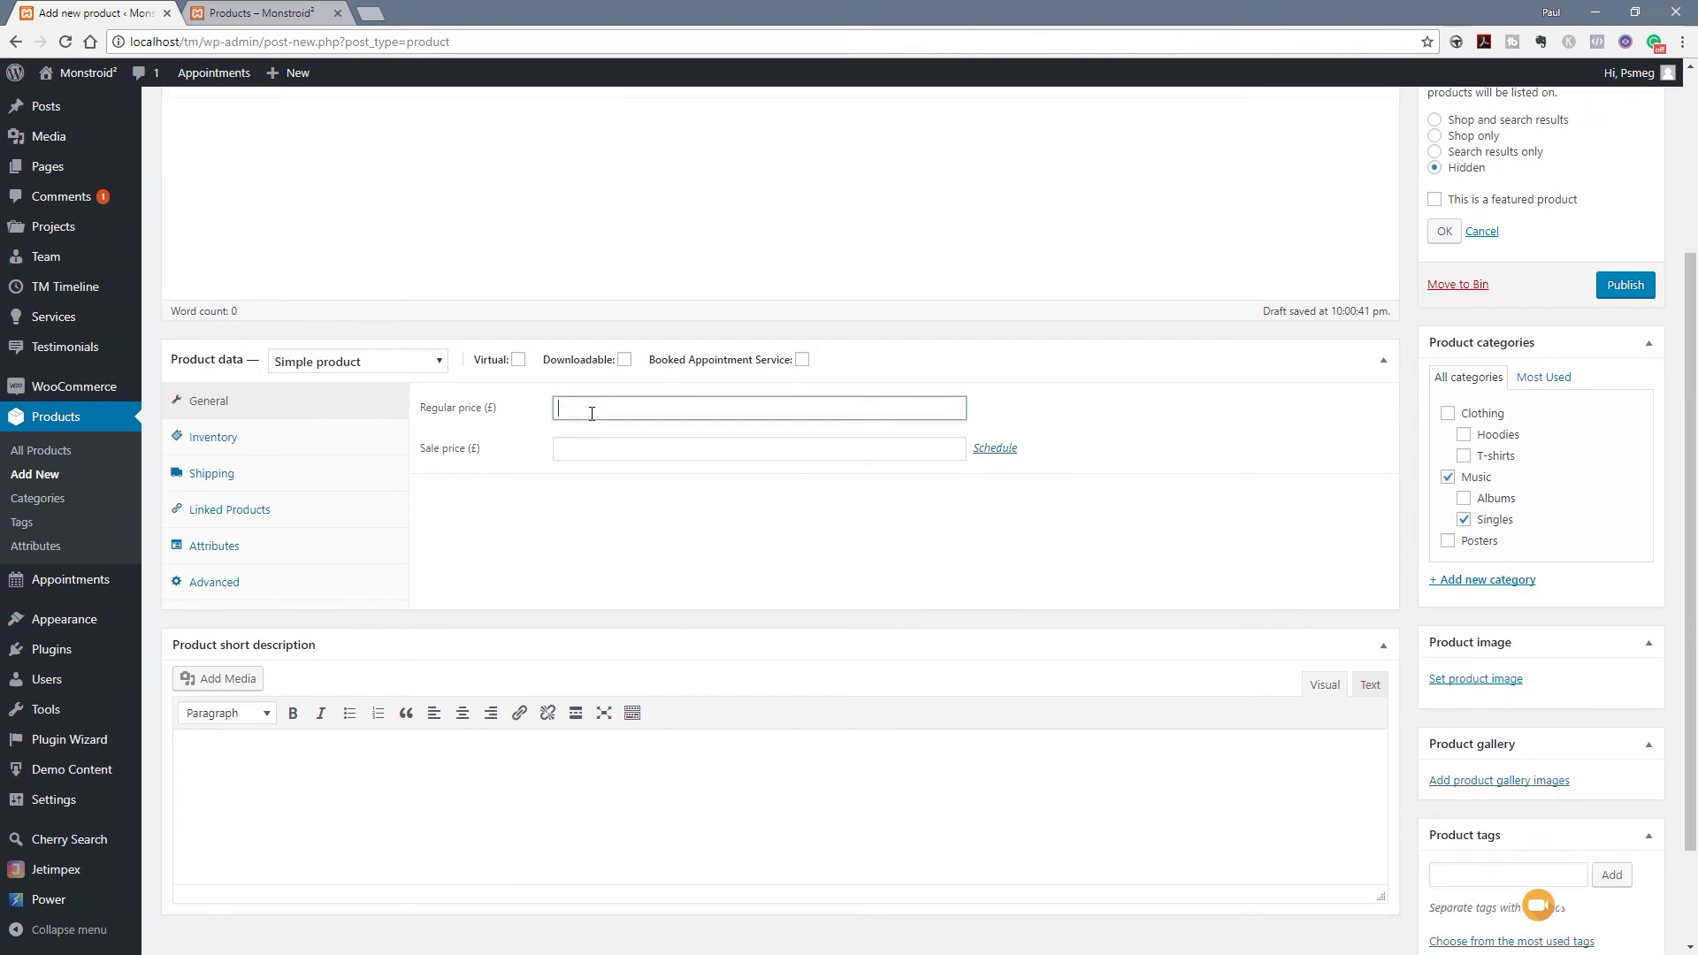
pyautogui.write('2.00')
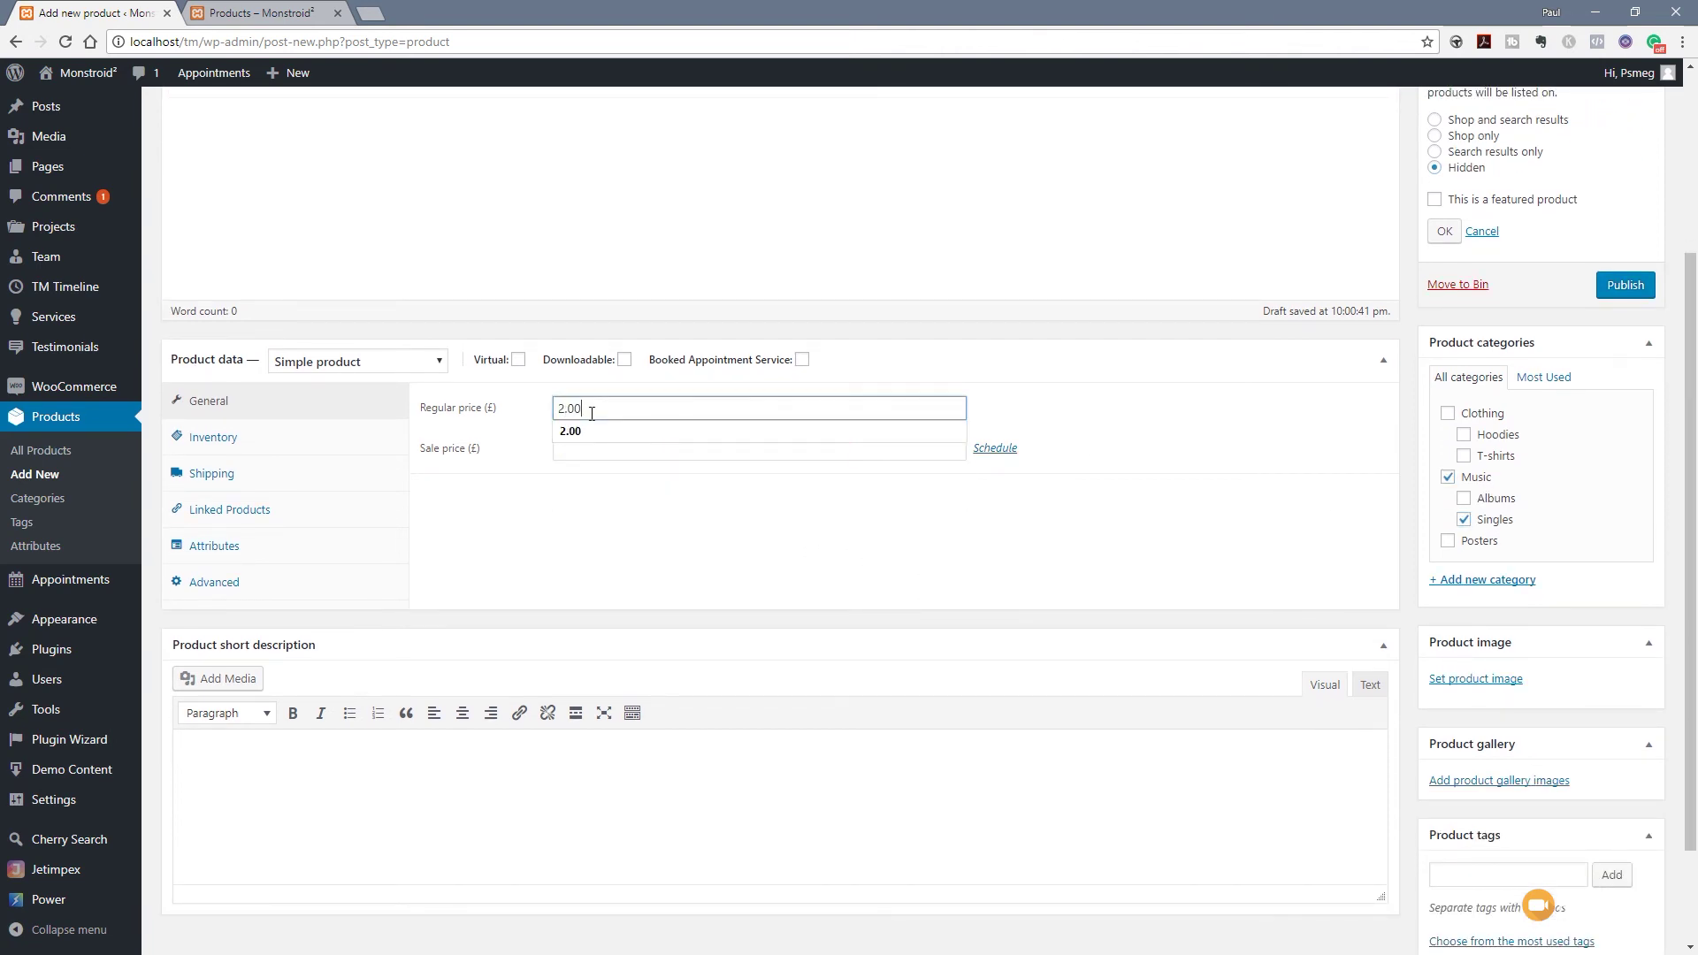
pyautogui.click(584, 431)
pyautogui.scroll(-2, 1225, 614)
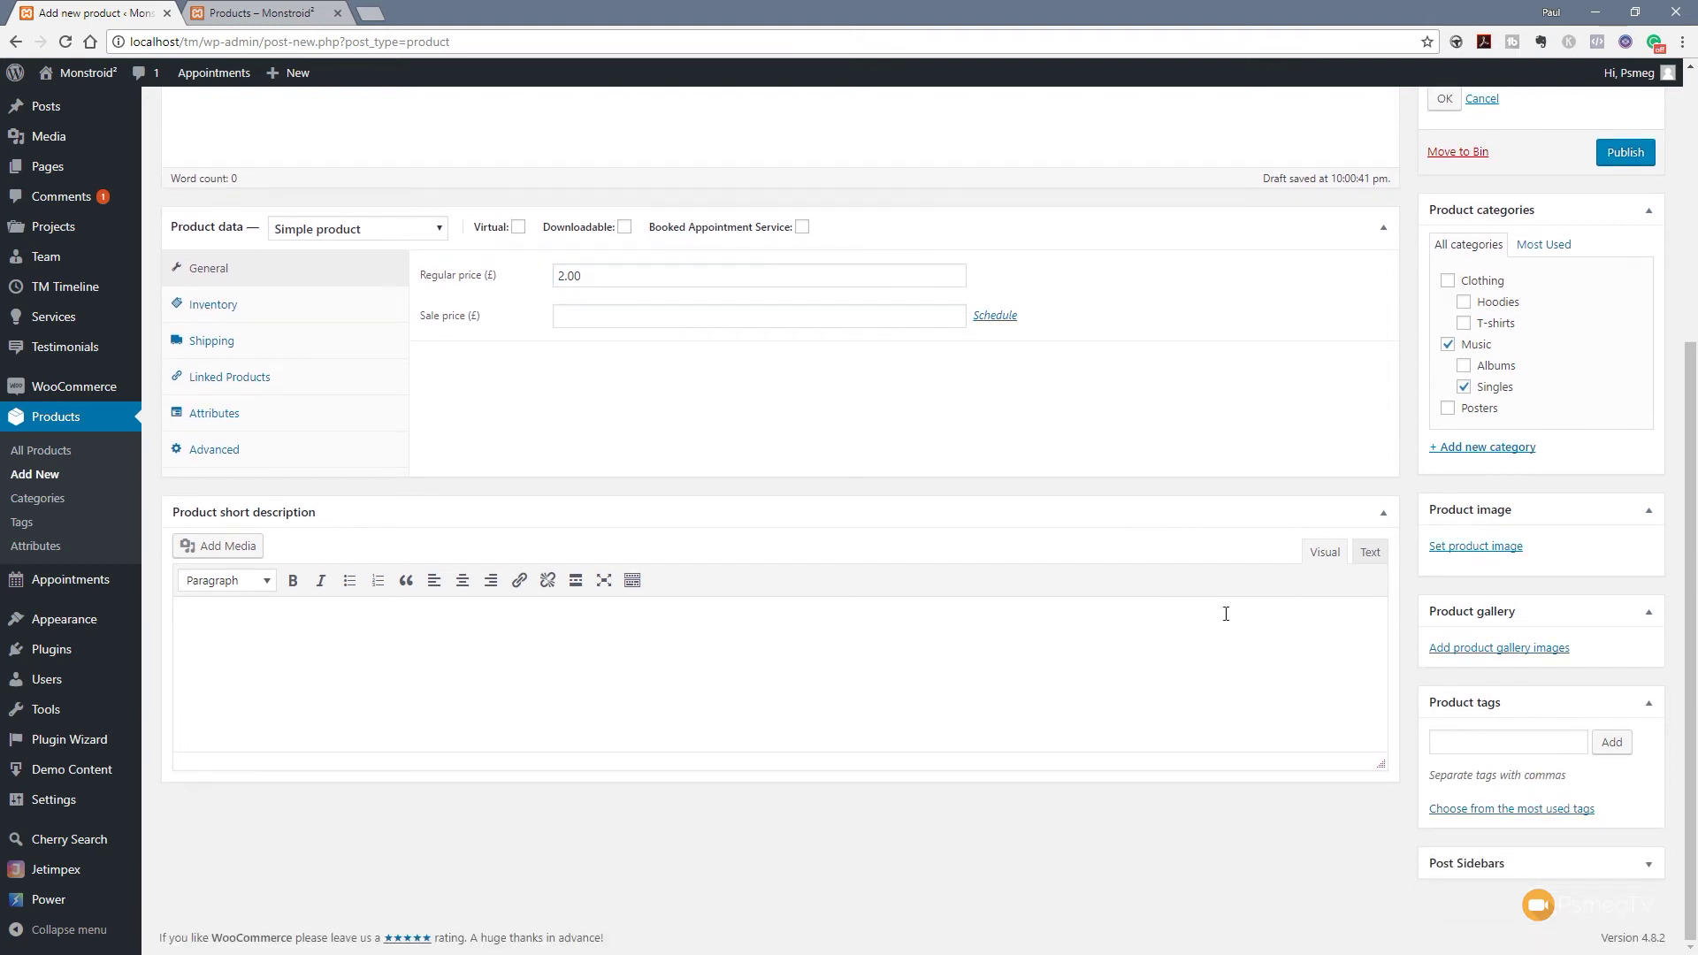
# - Set the cd_5_flat vinyl picture as the product image and publish Single 2
pyautogui.click(1460, 547)
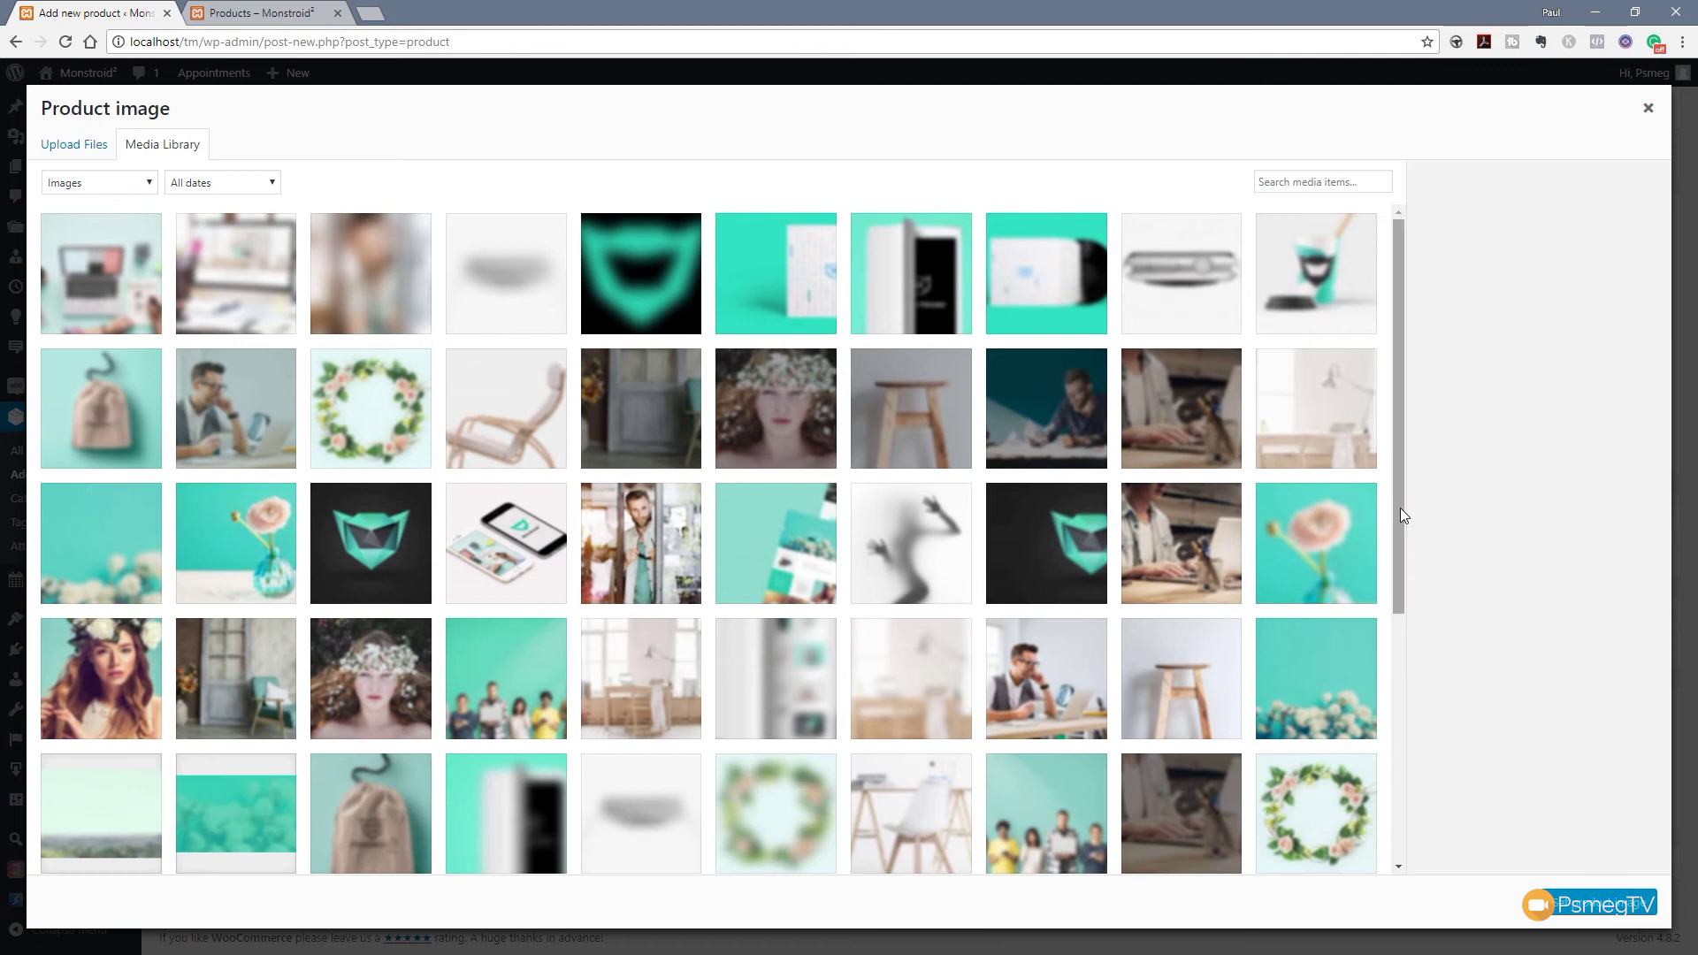
pyautogui.moveTo(1401, 509); pyautogui.dragTo(1402, 811)
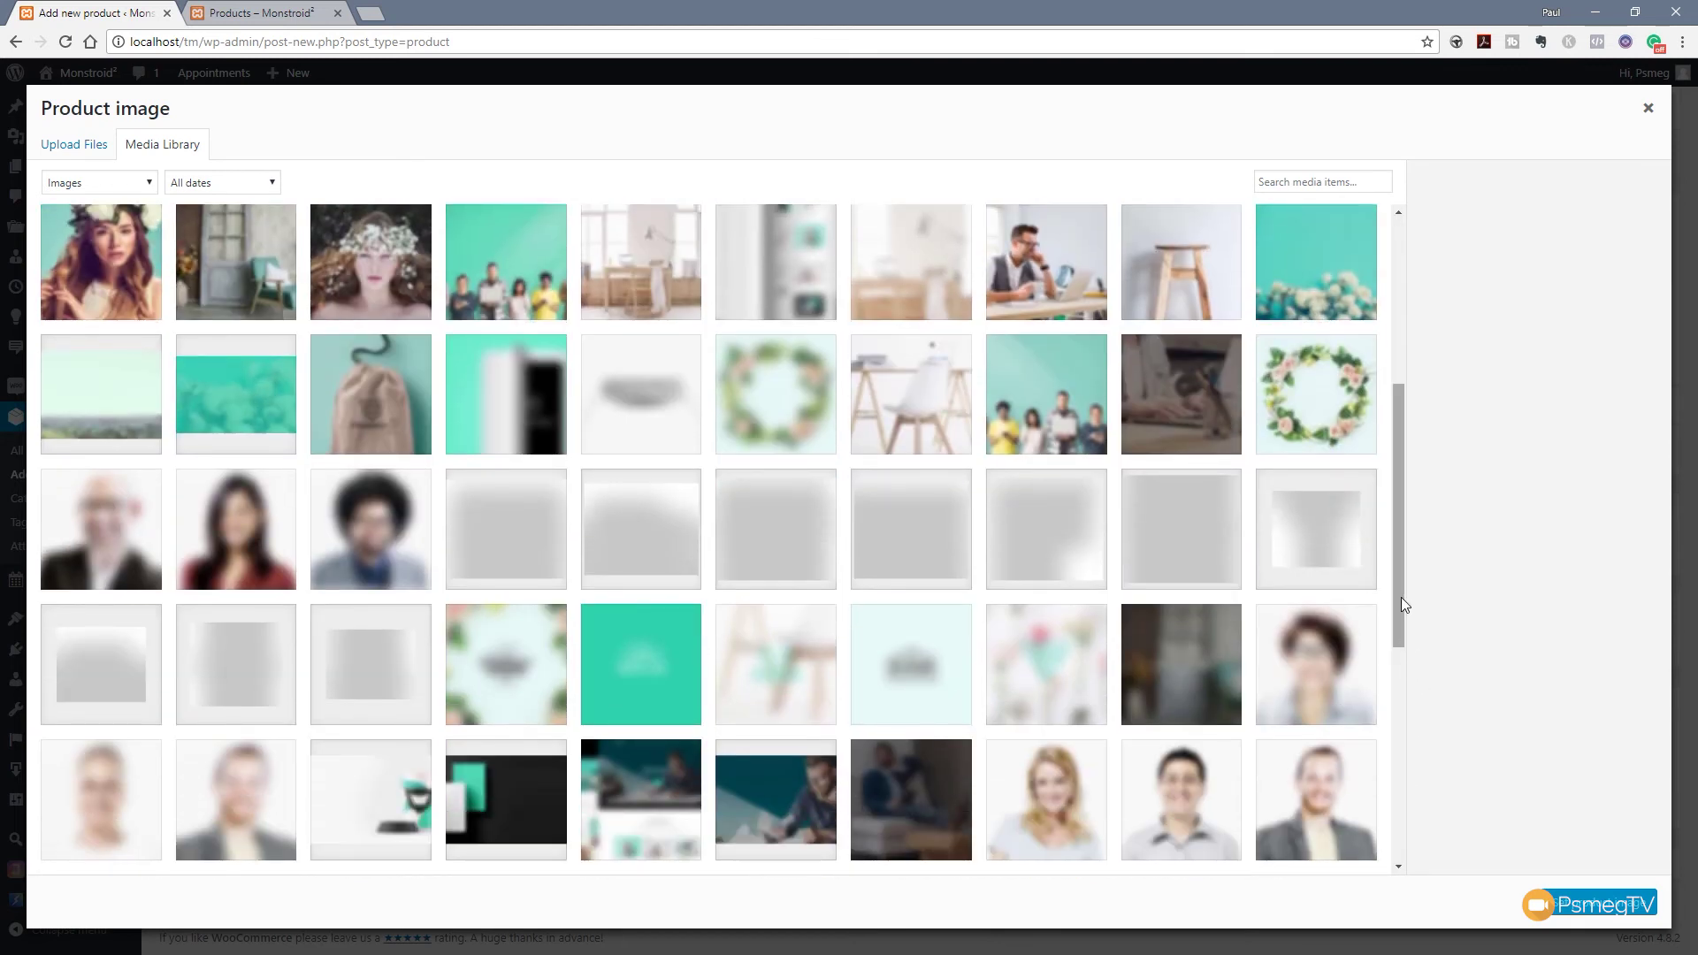
pyautogui.moveTo(1401, 604); pyautogui.dragTo(1398, 810)
pyautogui.click(380, 820)
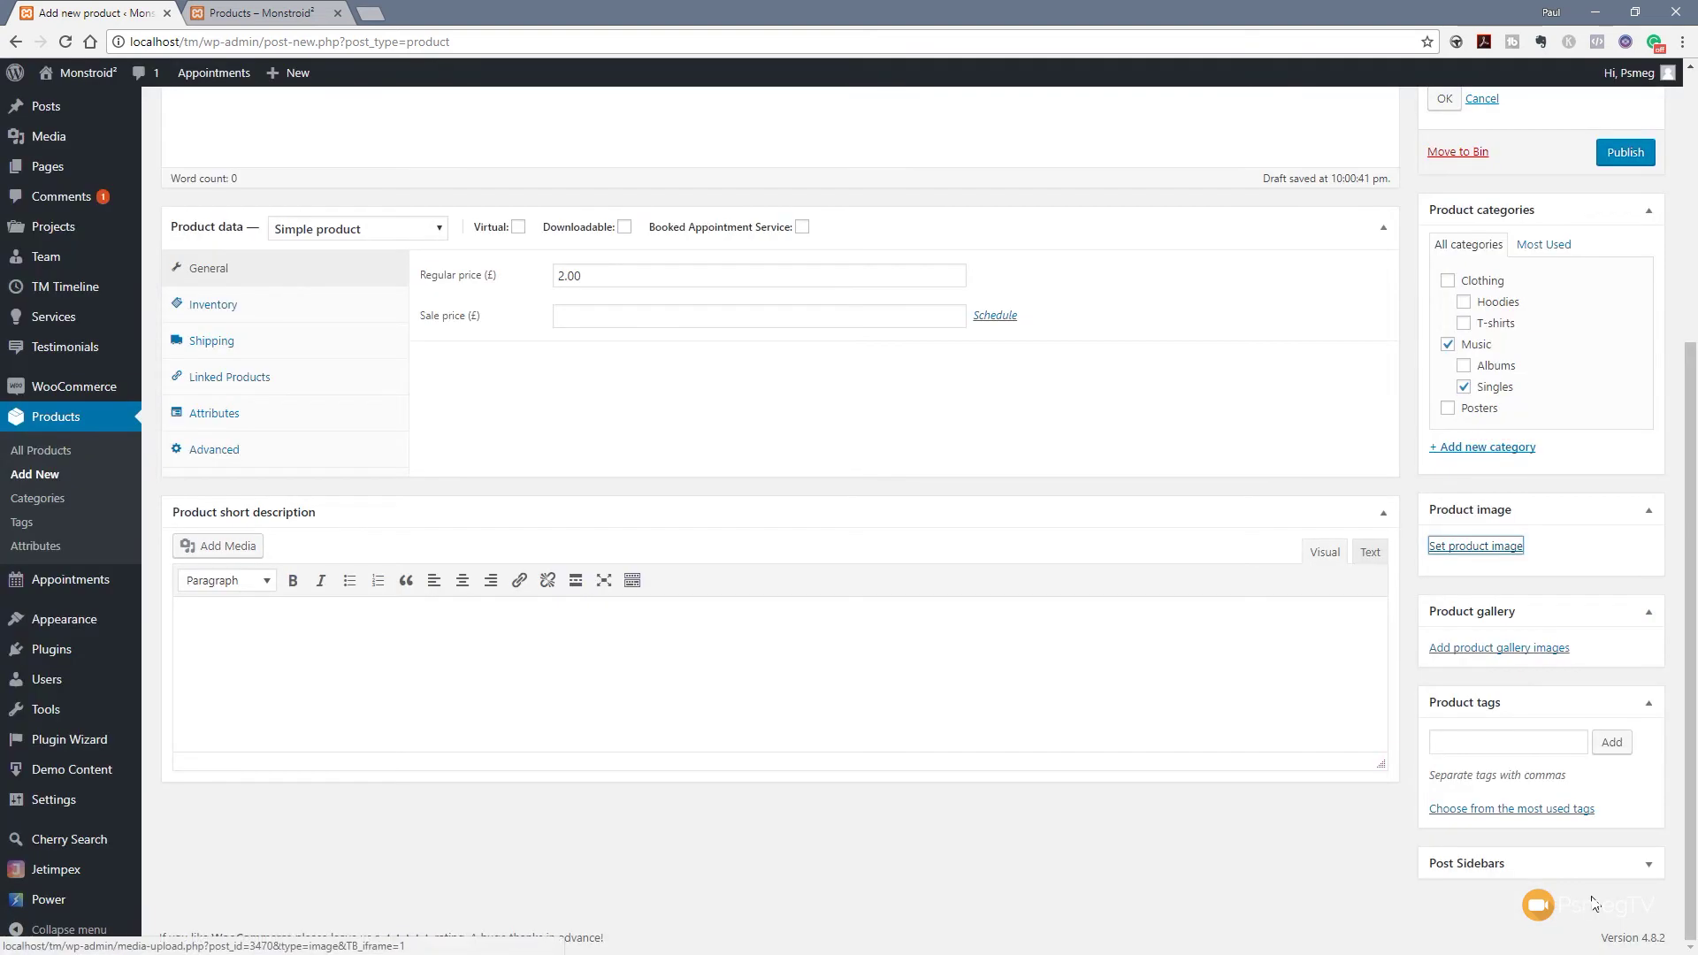
pyautogui.click(1611, 902)
pyautogui.scroll(3, 1372, 481)
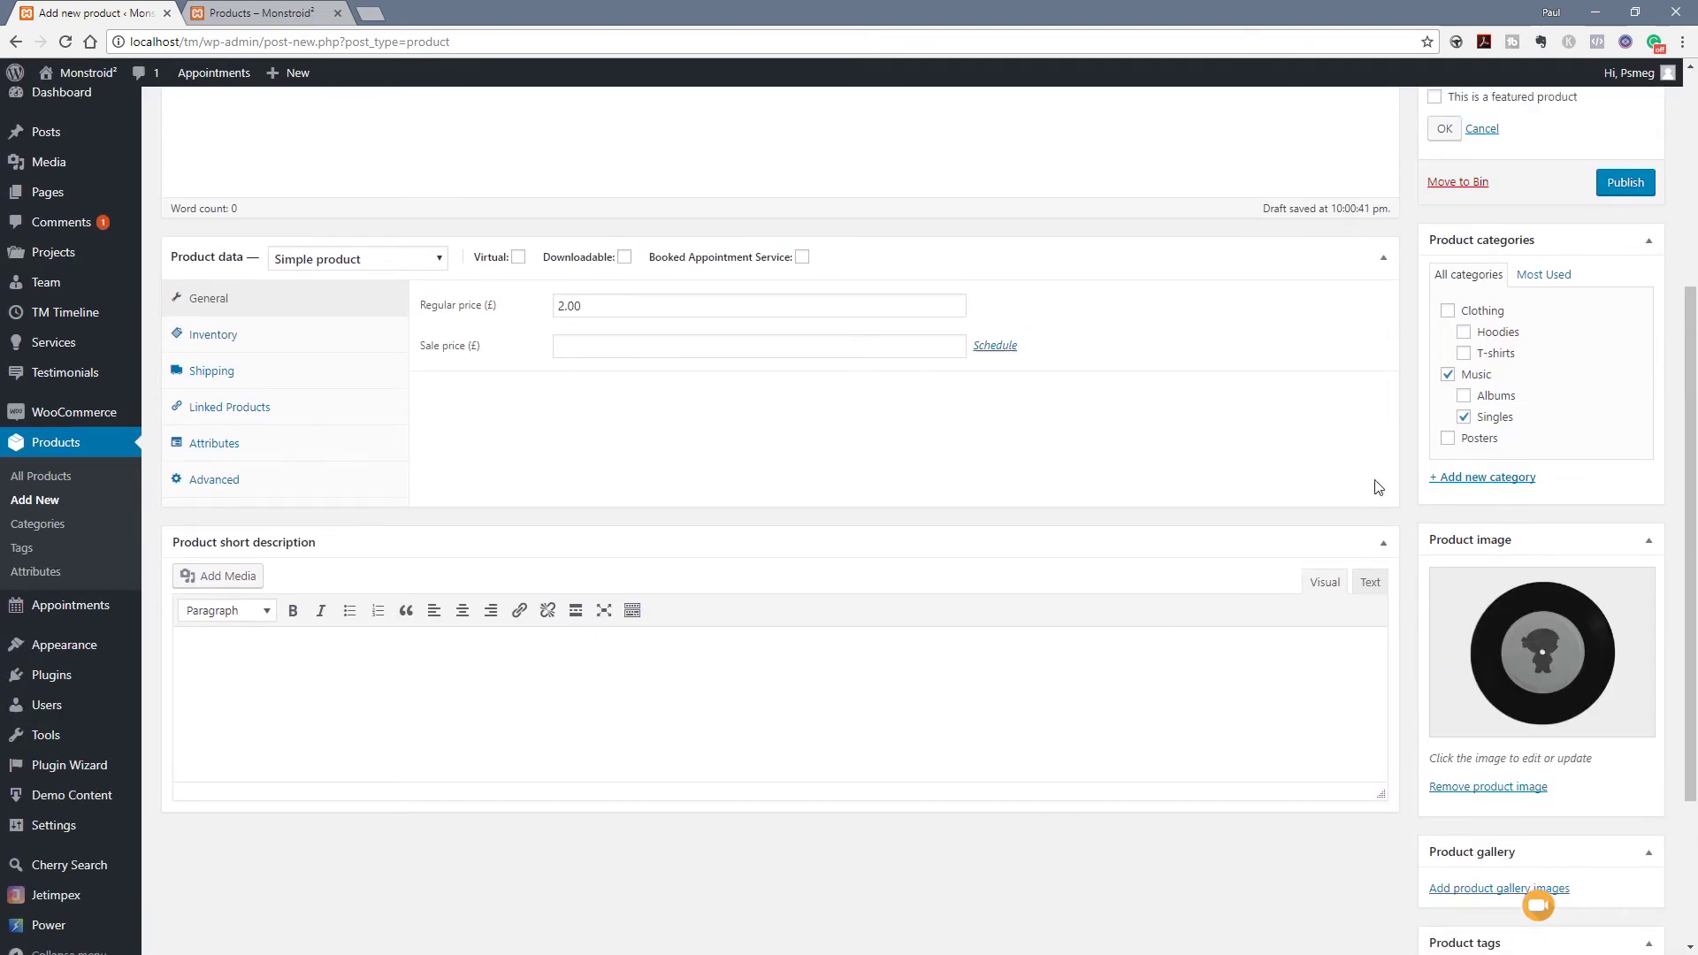
pyautogui.click(1625, 426)
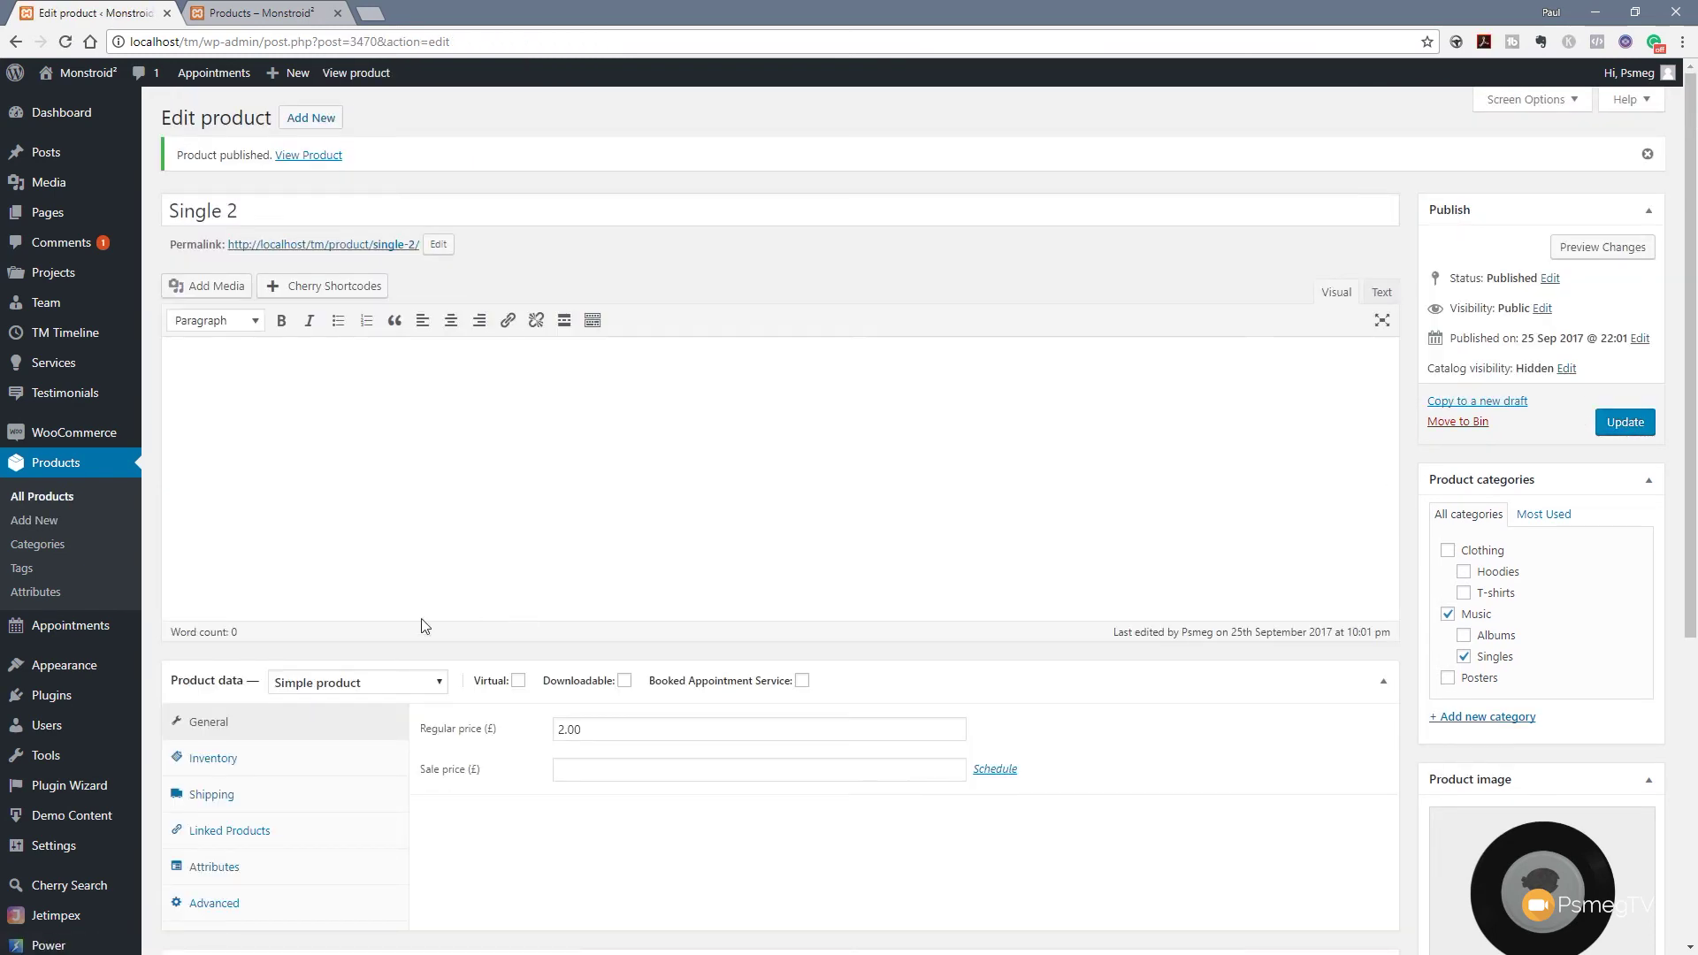
# - Open Grouped Product 1 from All Products and show its Linked Products settings
pyautogui.click(49, 500)
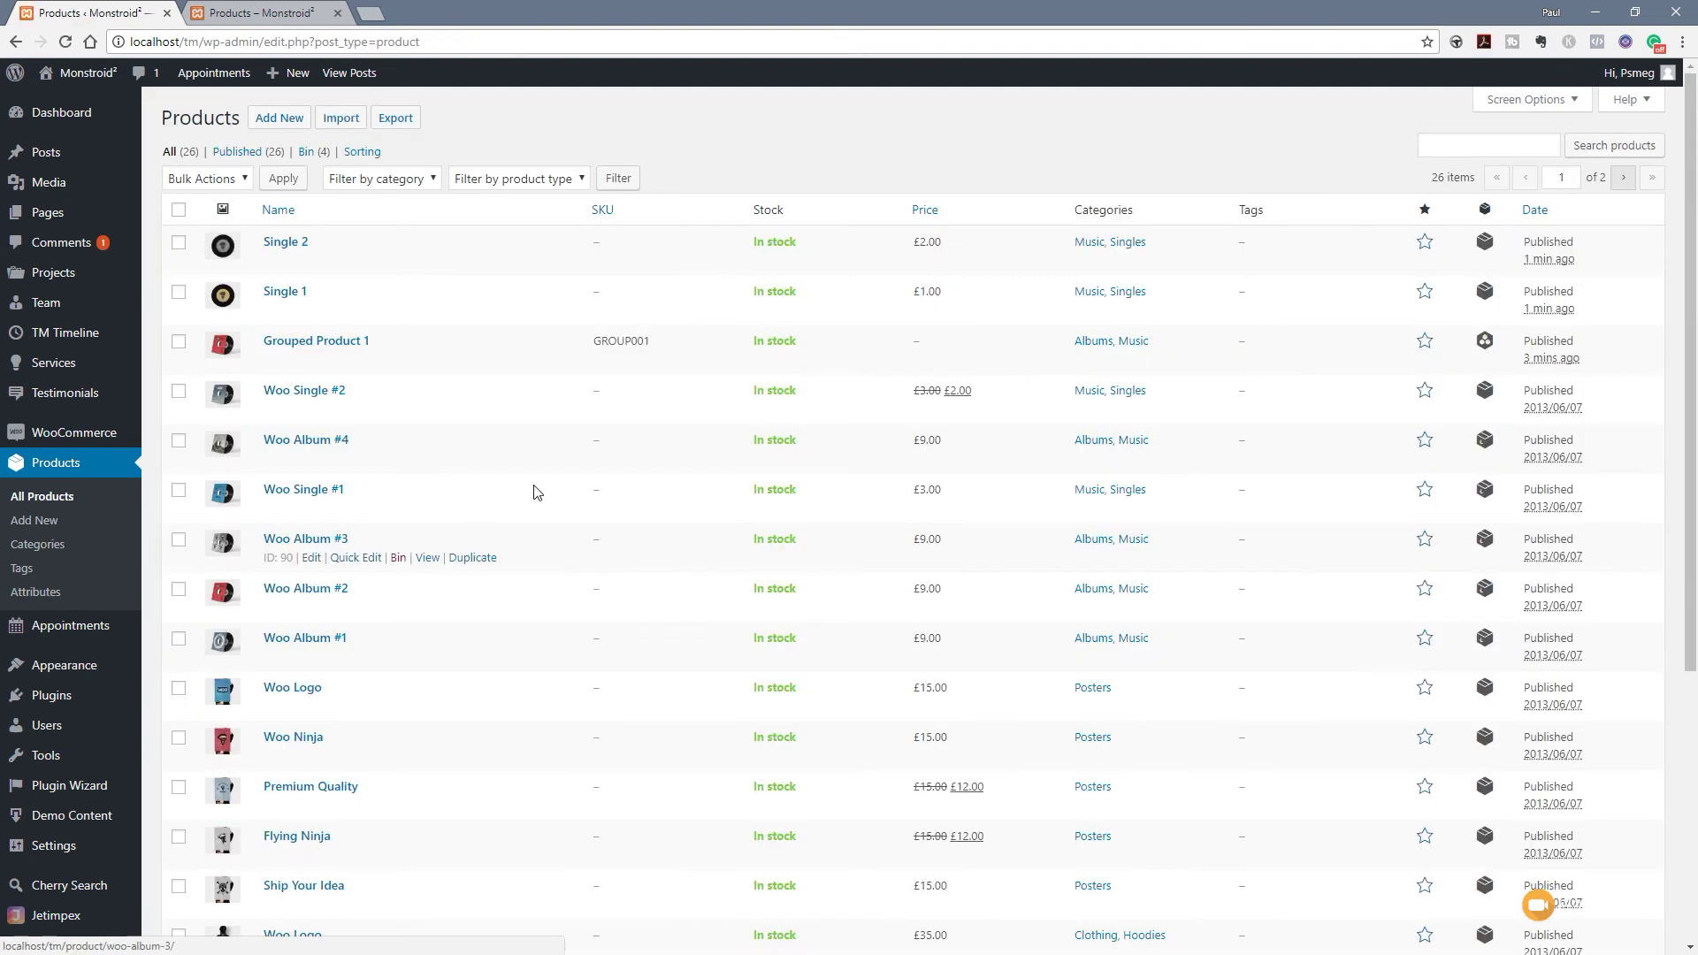
pyautogui.click(315, 344)
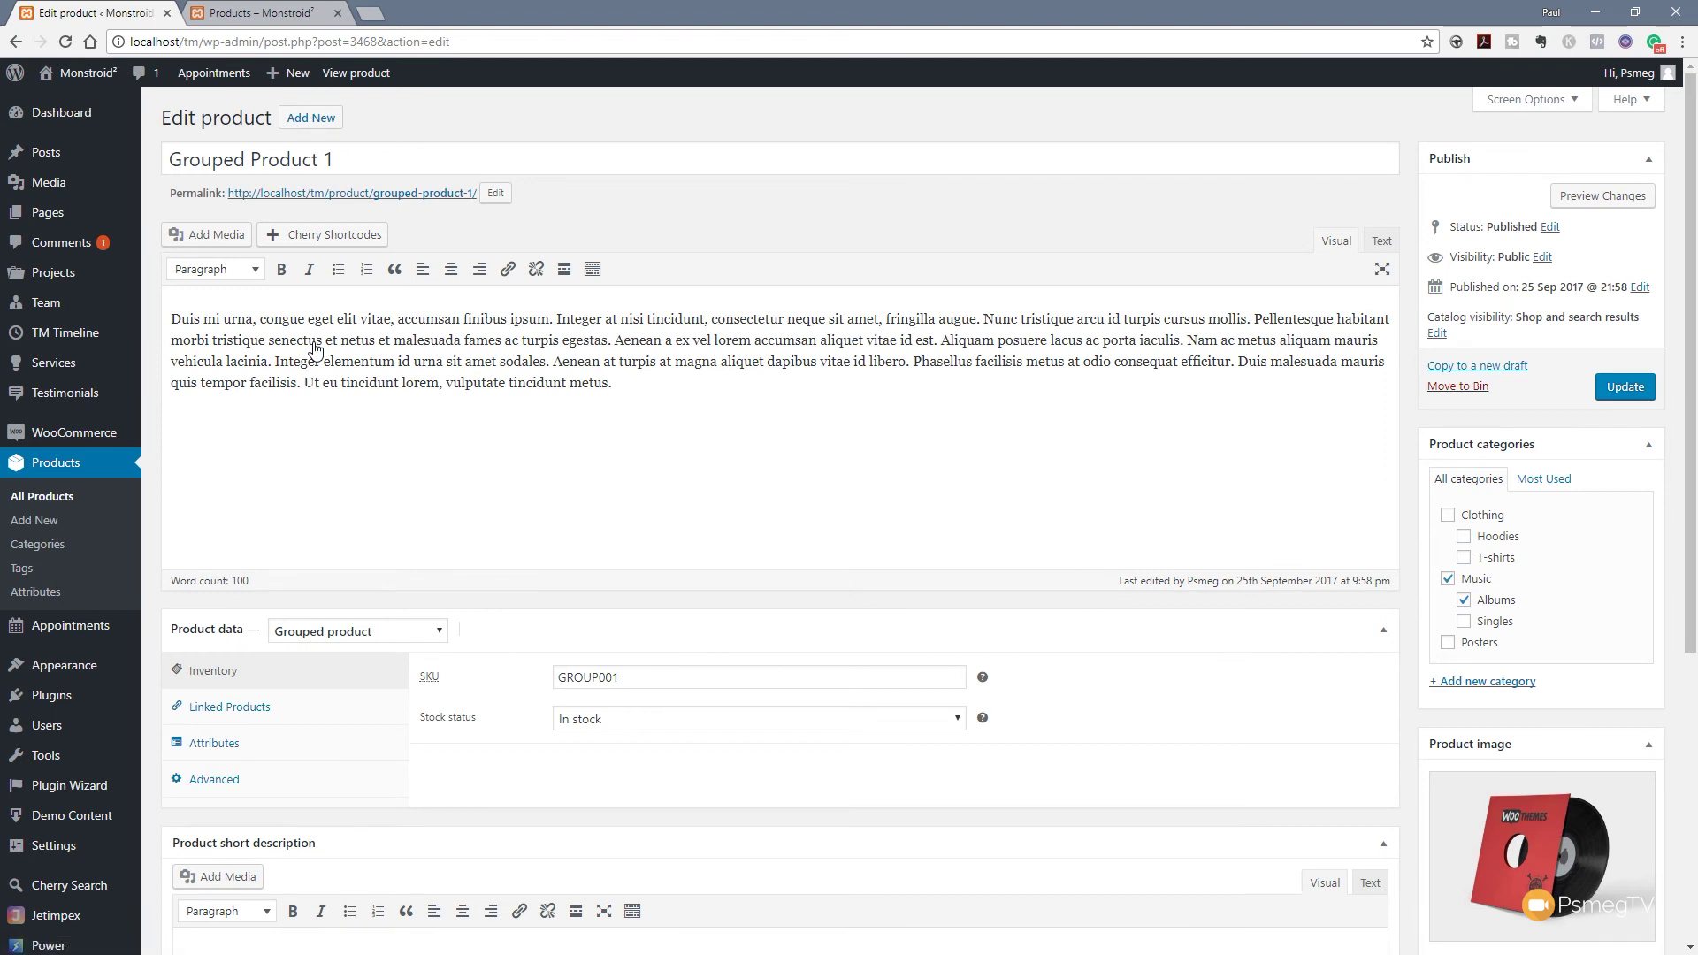
pyautogui.click(232, 712)
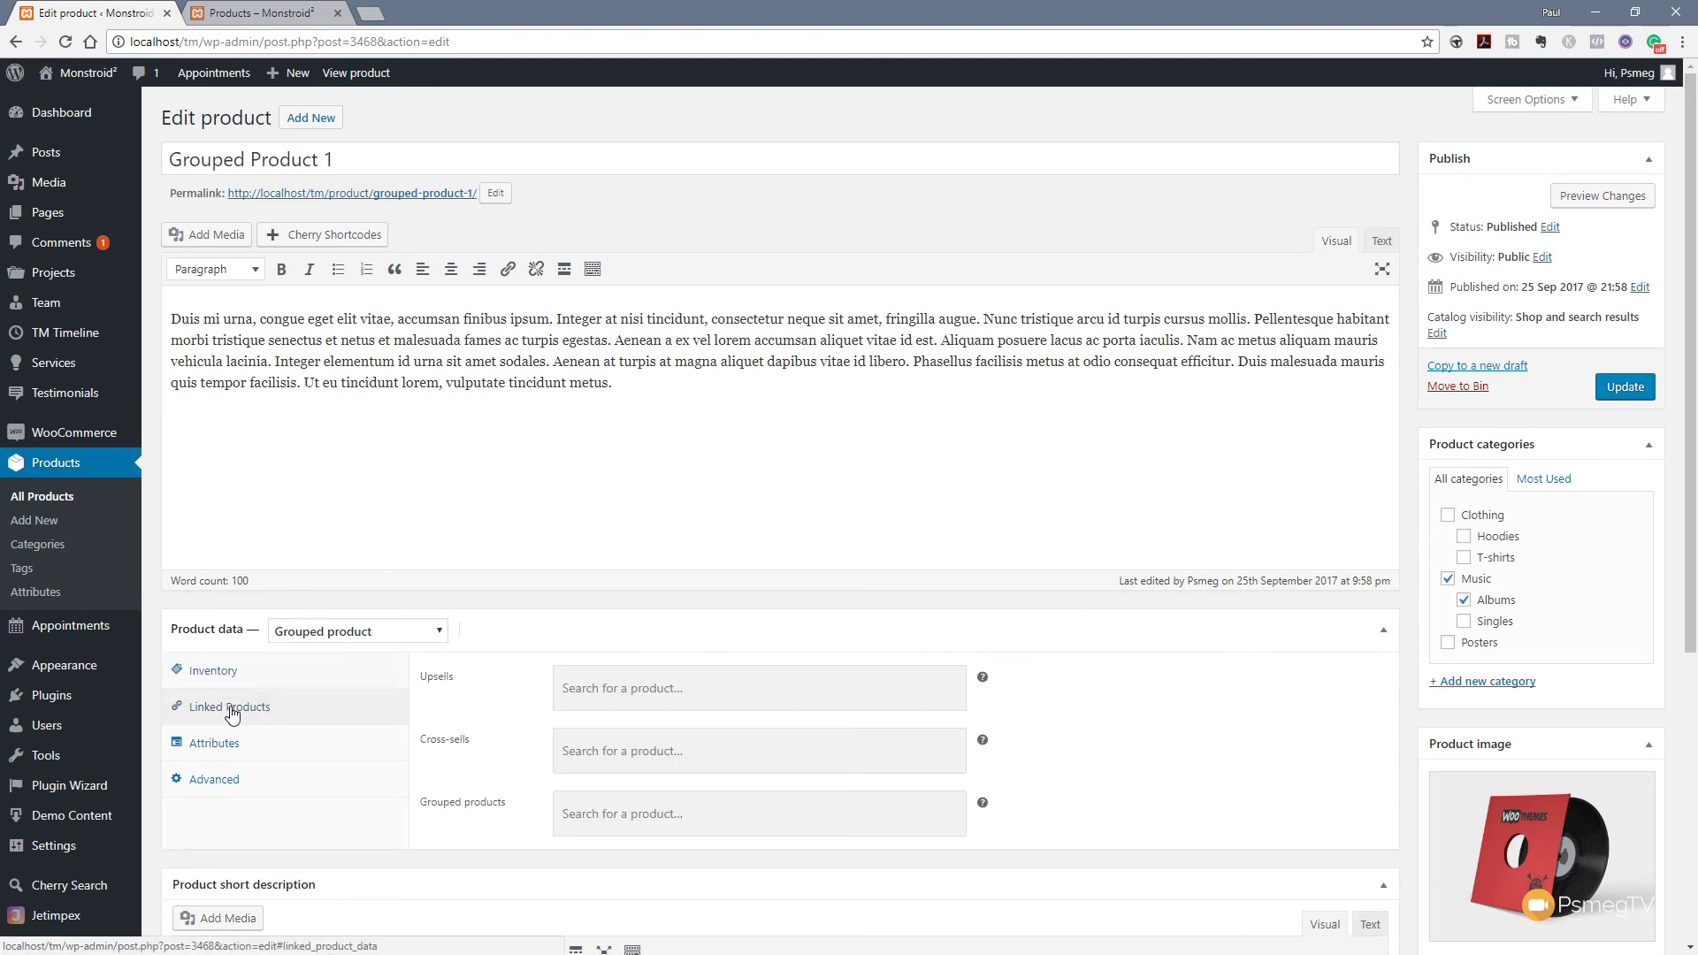
pyautogui.scroll(-3, 495, 672)
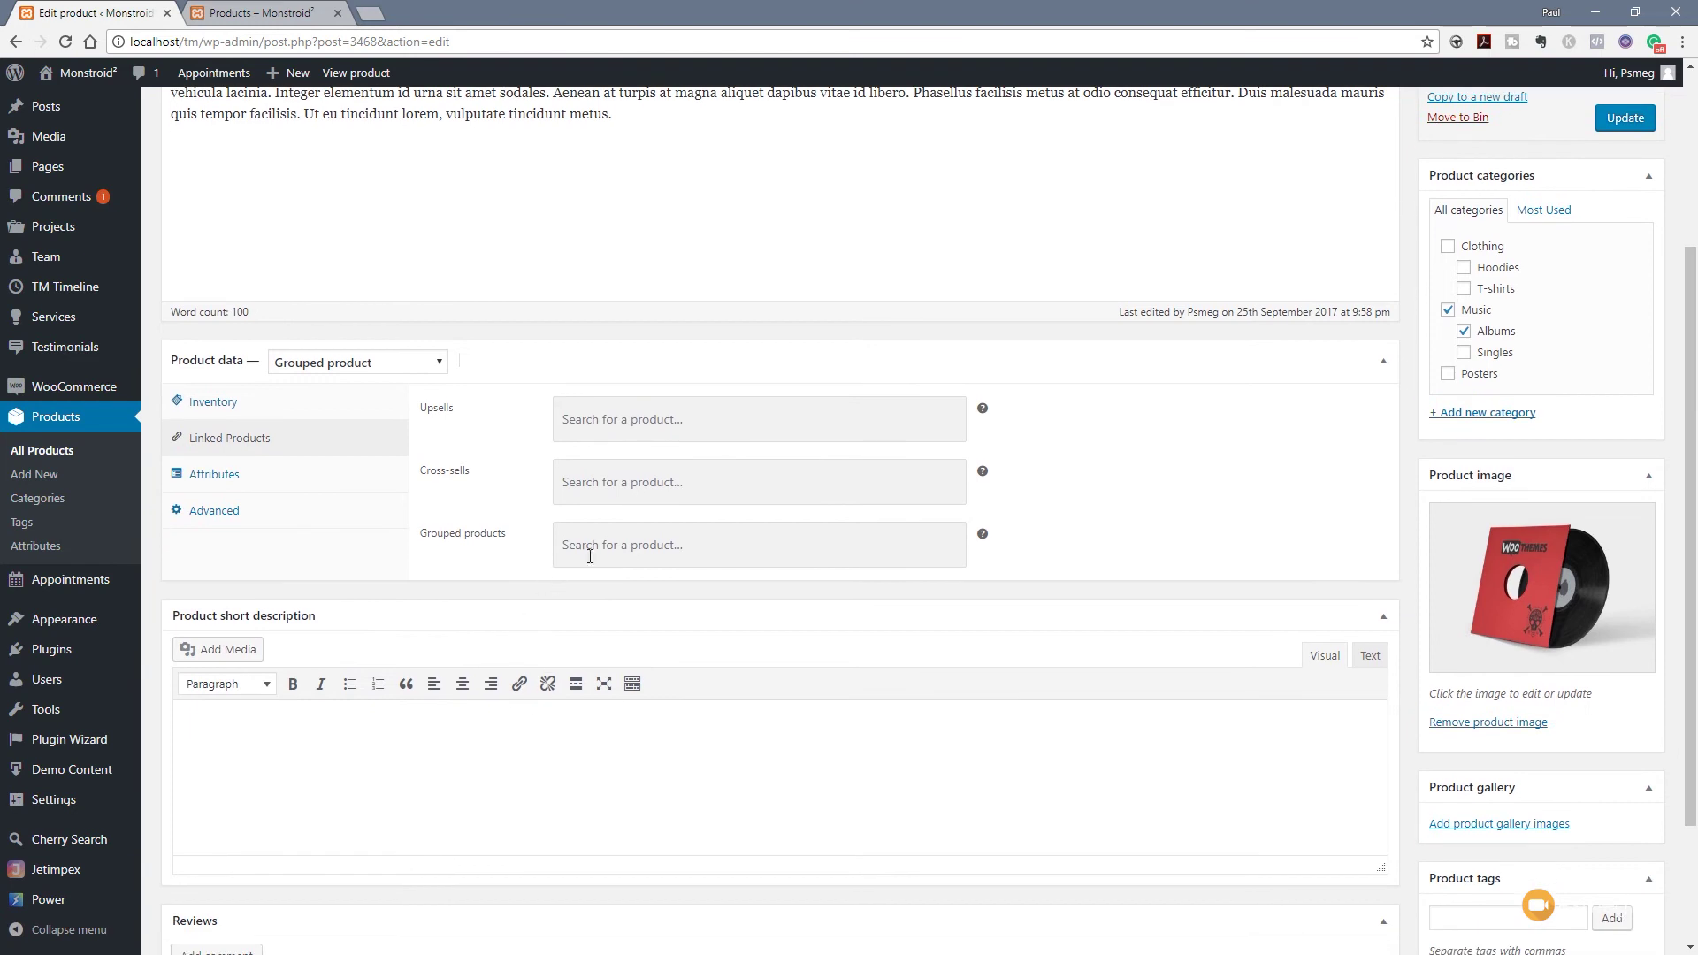
# - Add Single 1 and Single 2 under Grouped products and update the product
pyautogui.click(594, 553)
pyautogui.write('Single')
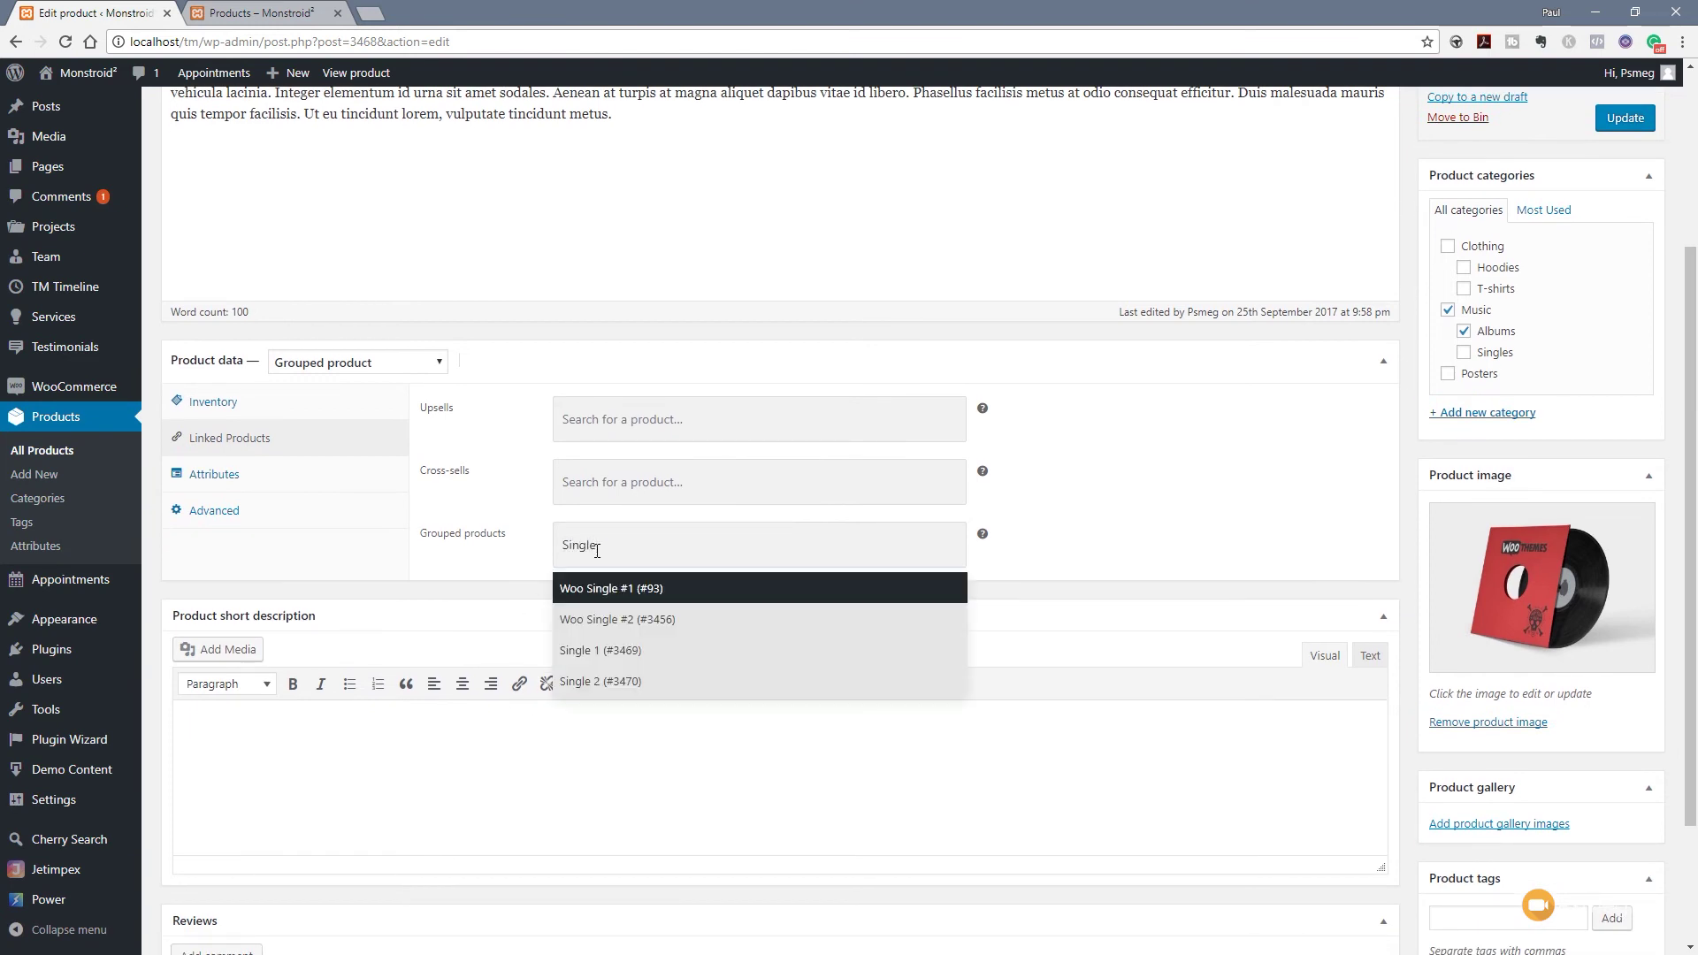
pyautogui.click(616, 659)
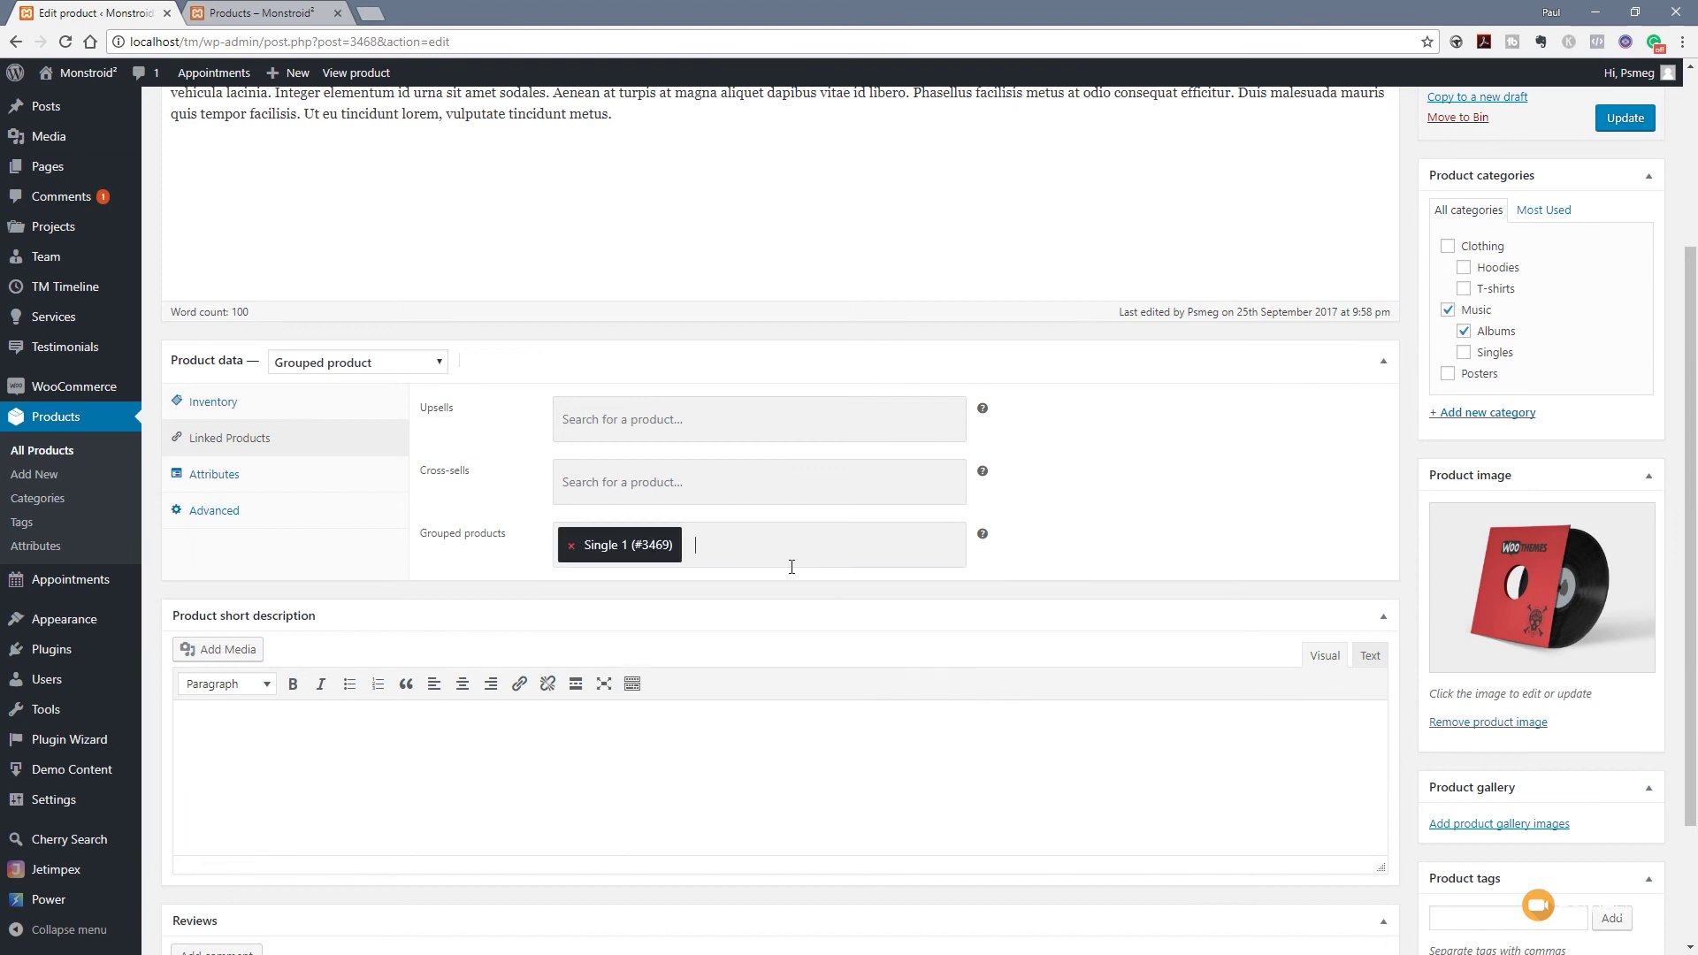
pyautogui.write('single')
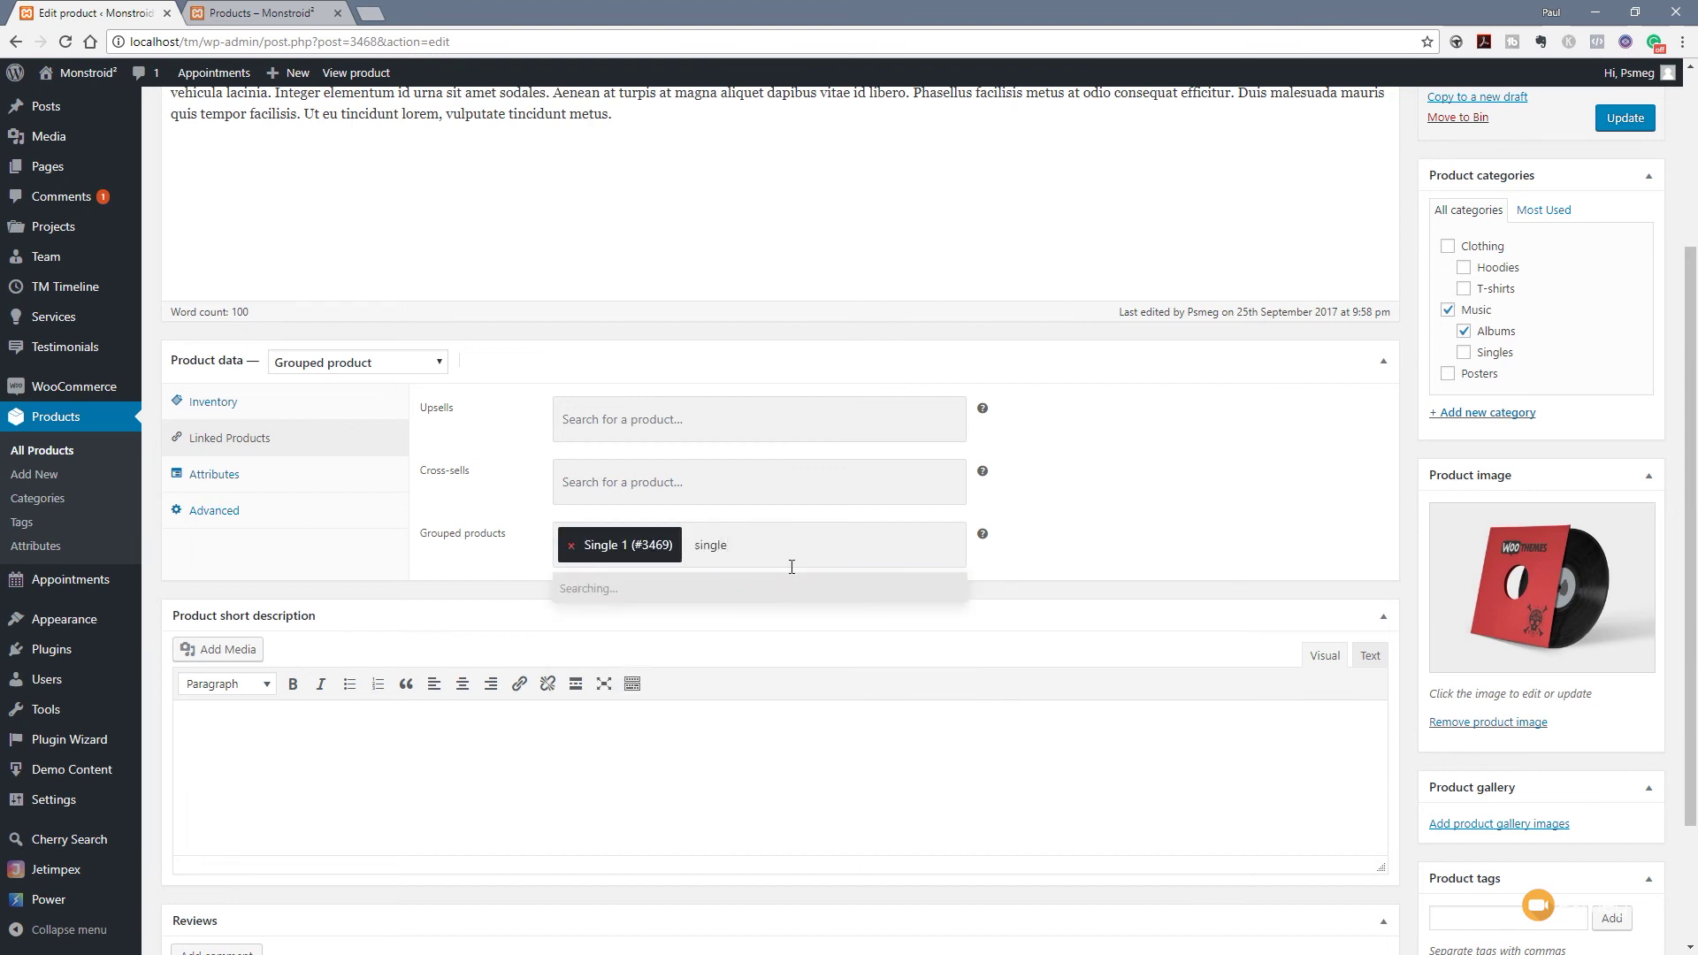
pyautogui.click(787, 675)
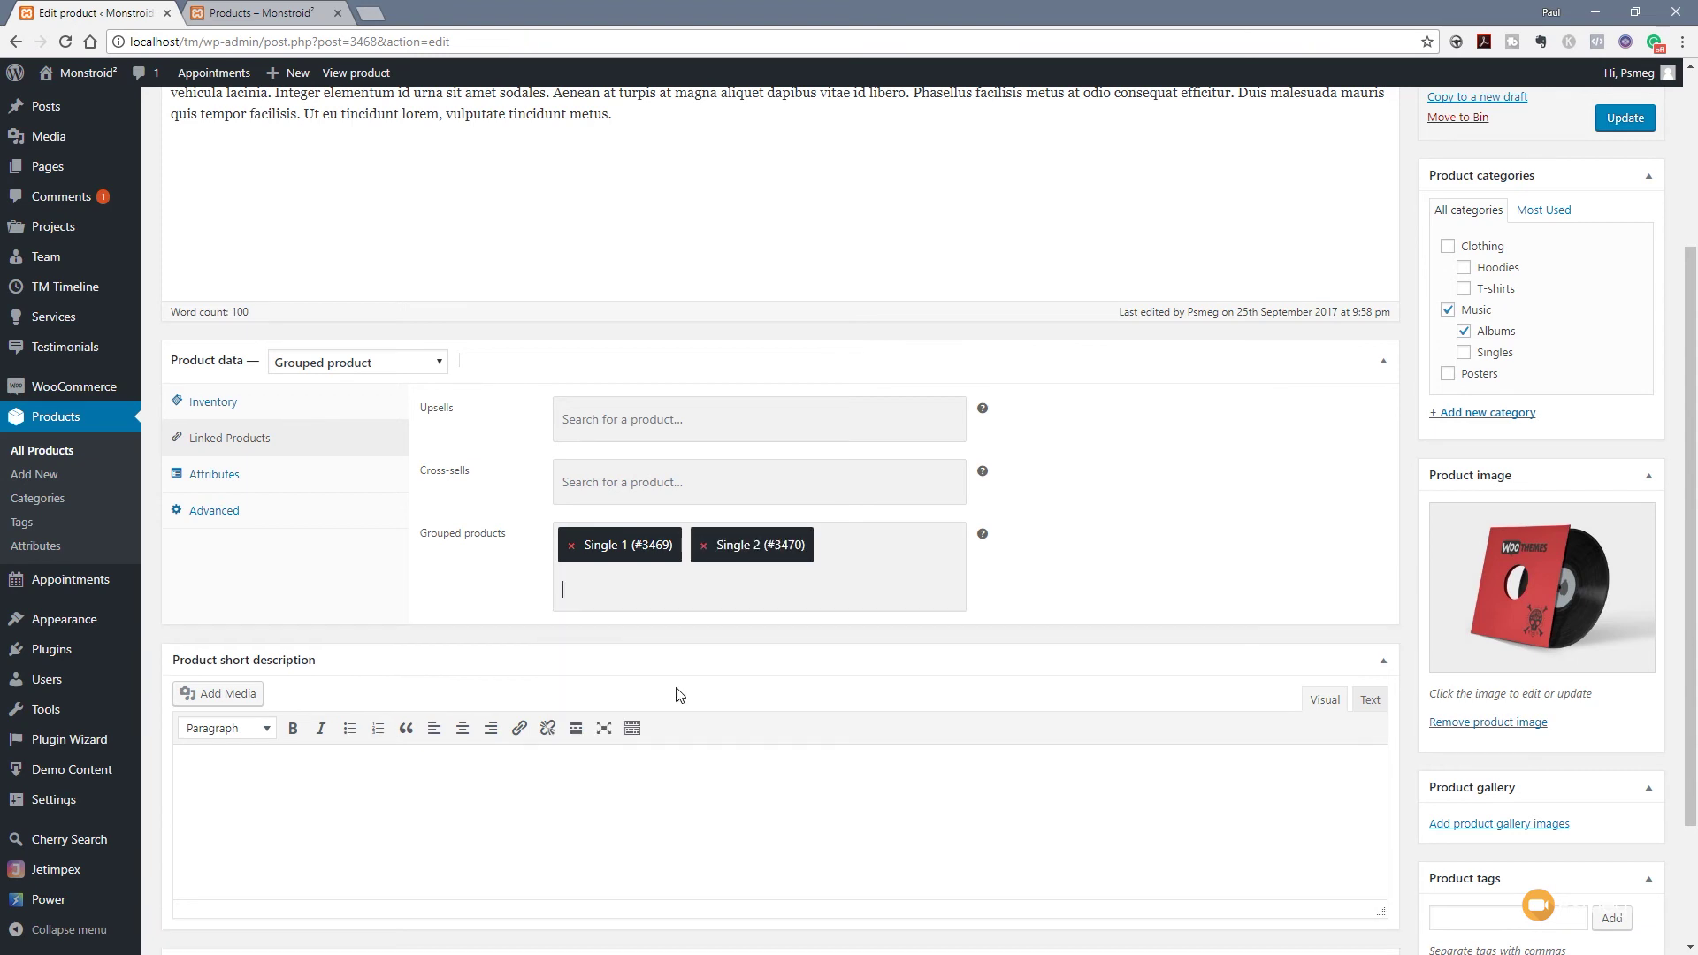
pyautogui.click(1624, 120)
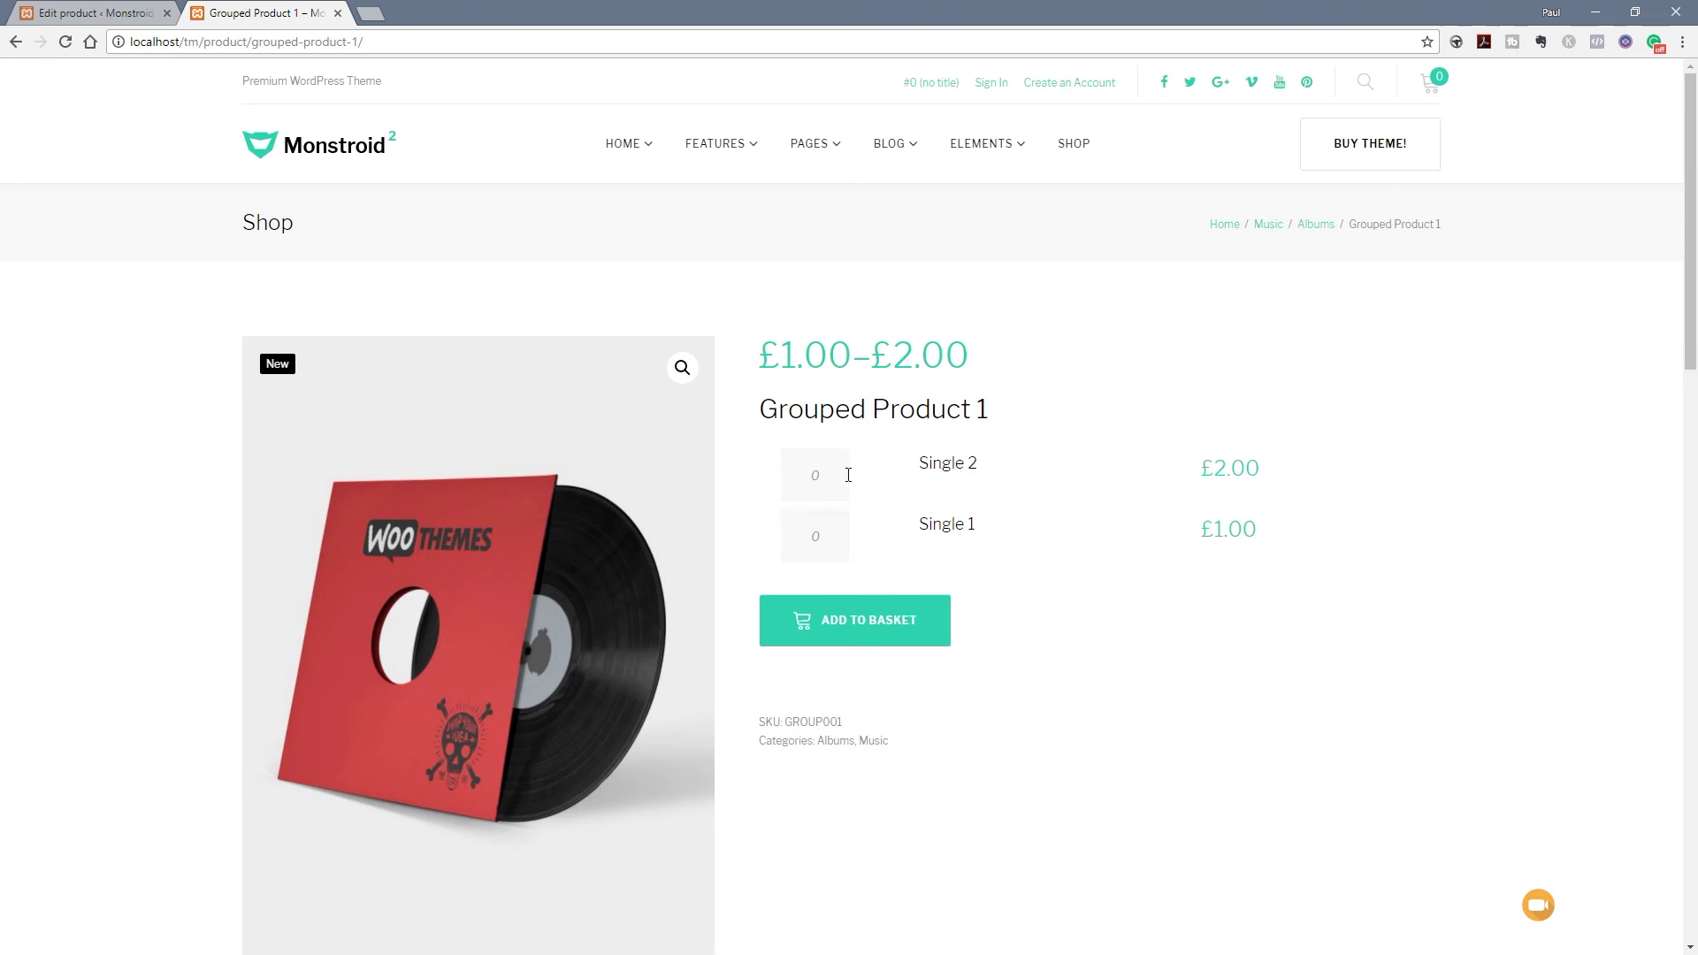
# - Add 2 × Single 2 and 3 × Single 1 to the basket and view the basket page
pyautogui.doubleClick(818, 478)
pyautogui.write('2')
pyautogui.doubleClick(790, 536)
pyautogui.write('3')
pyautogui.click(876, 638)
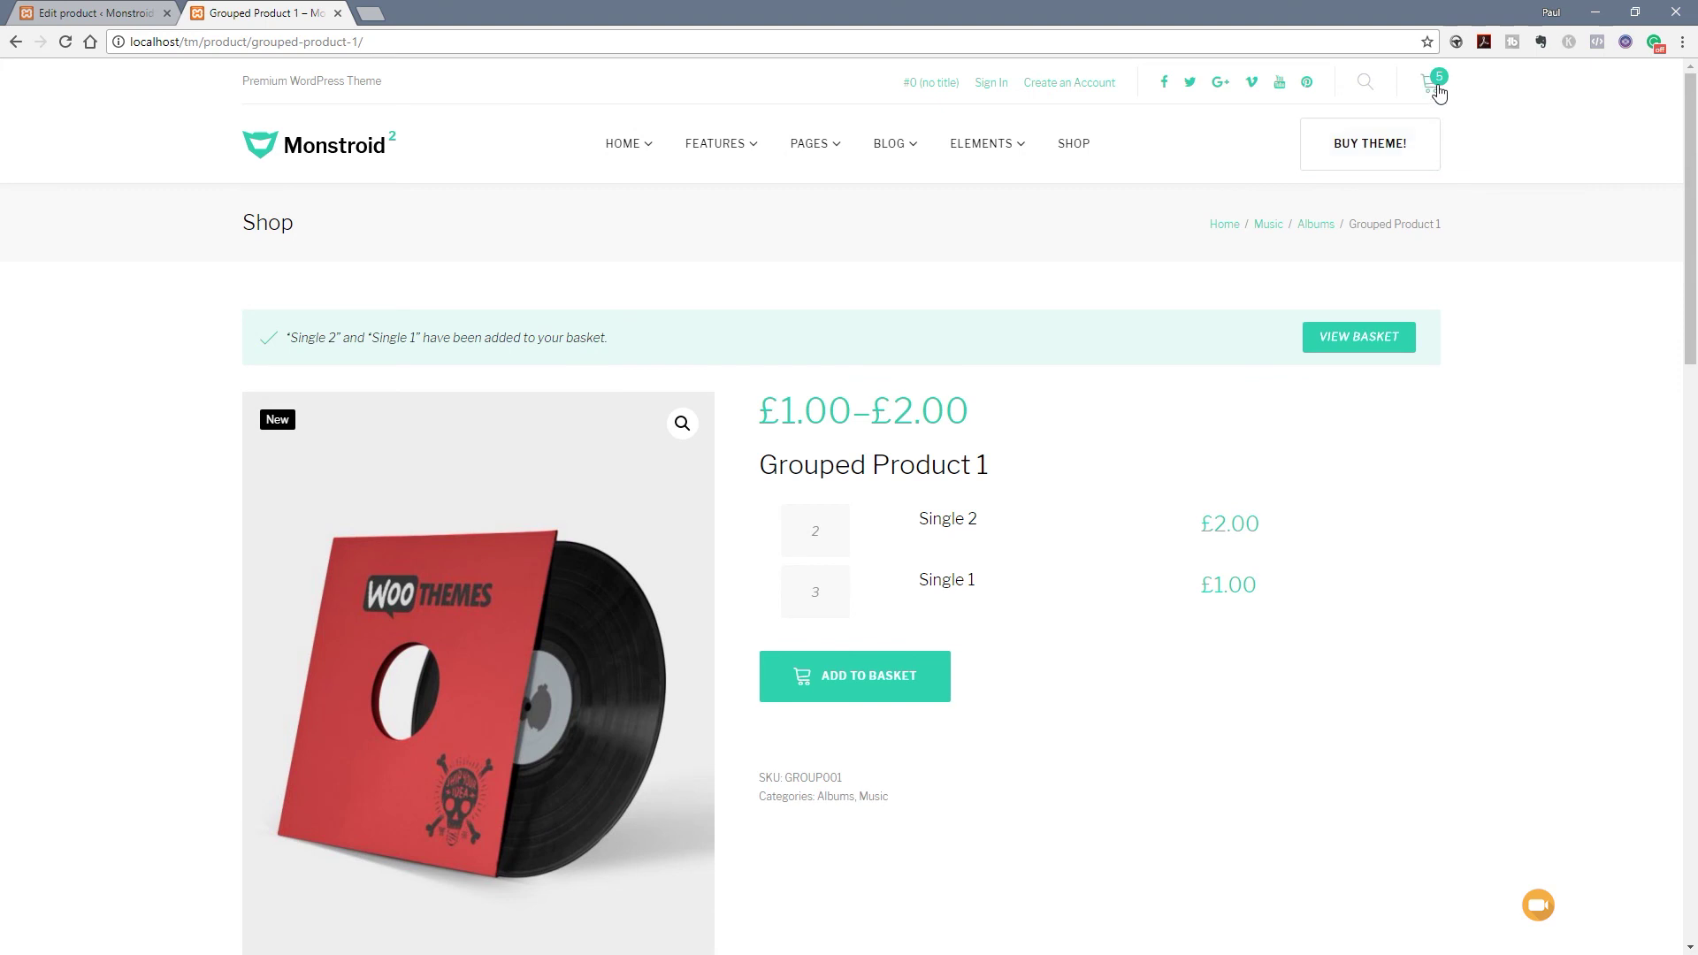
pyautogui.moveTo(1438, 91)
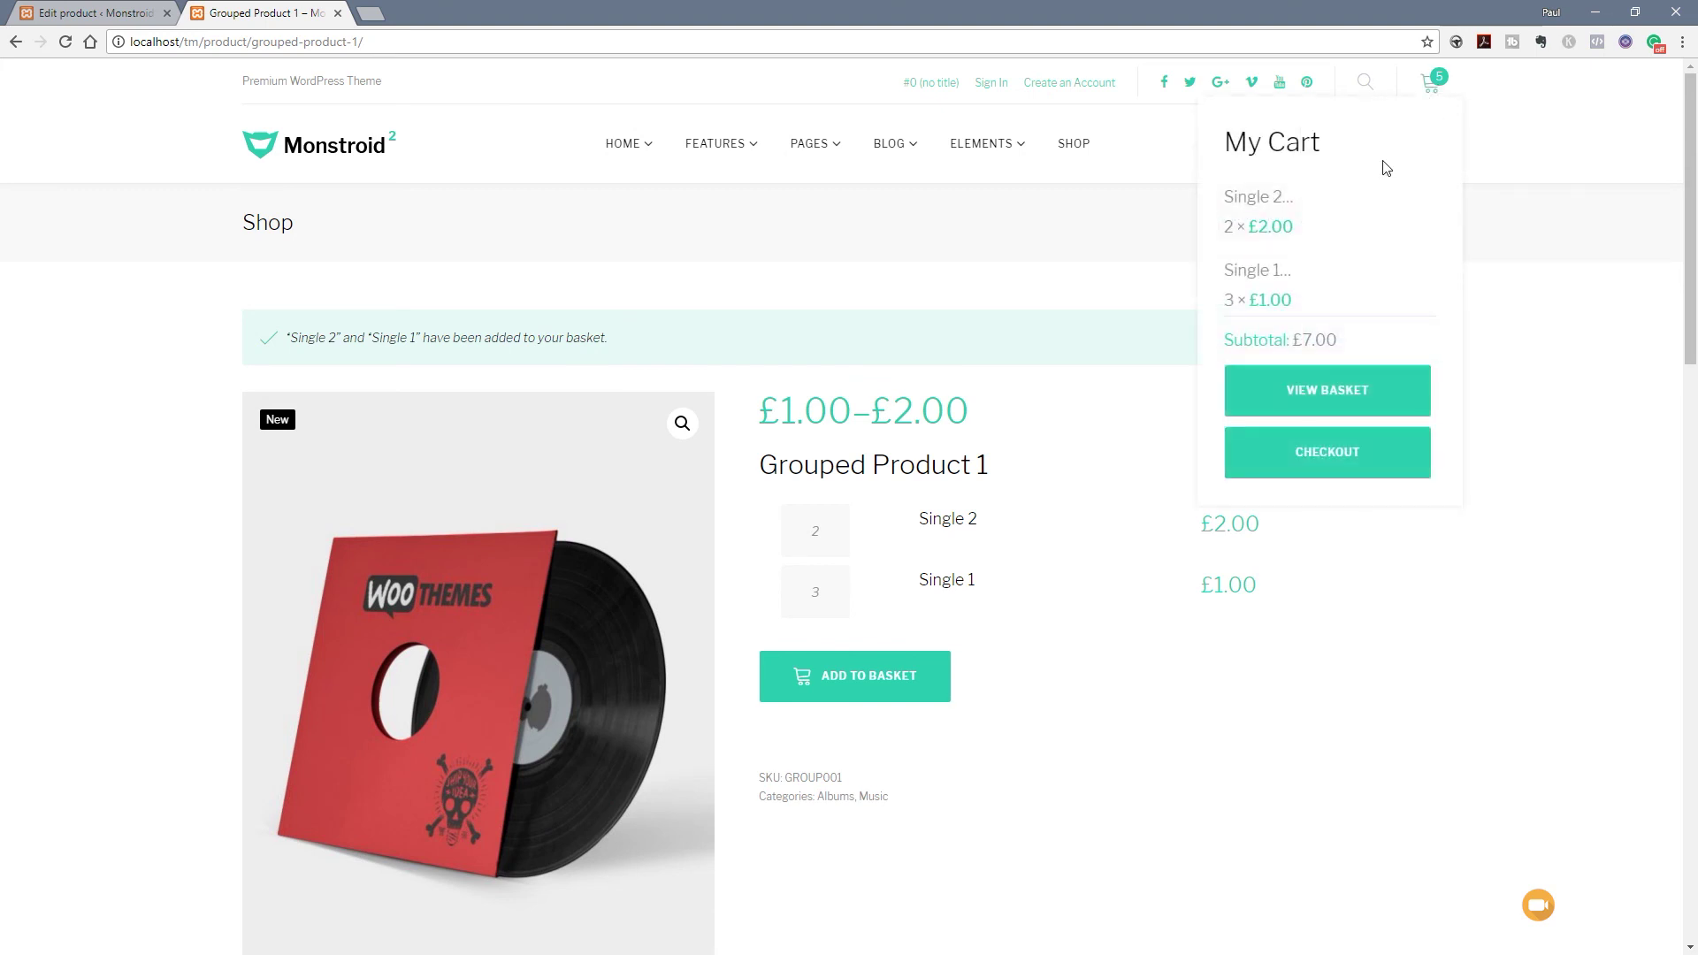
pyautogui.click(1333, 400)
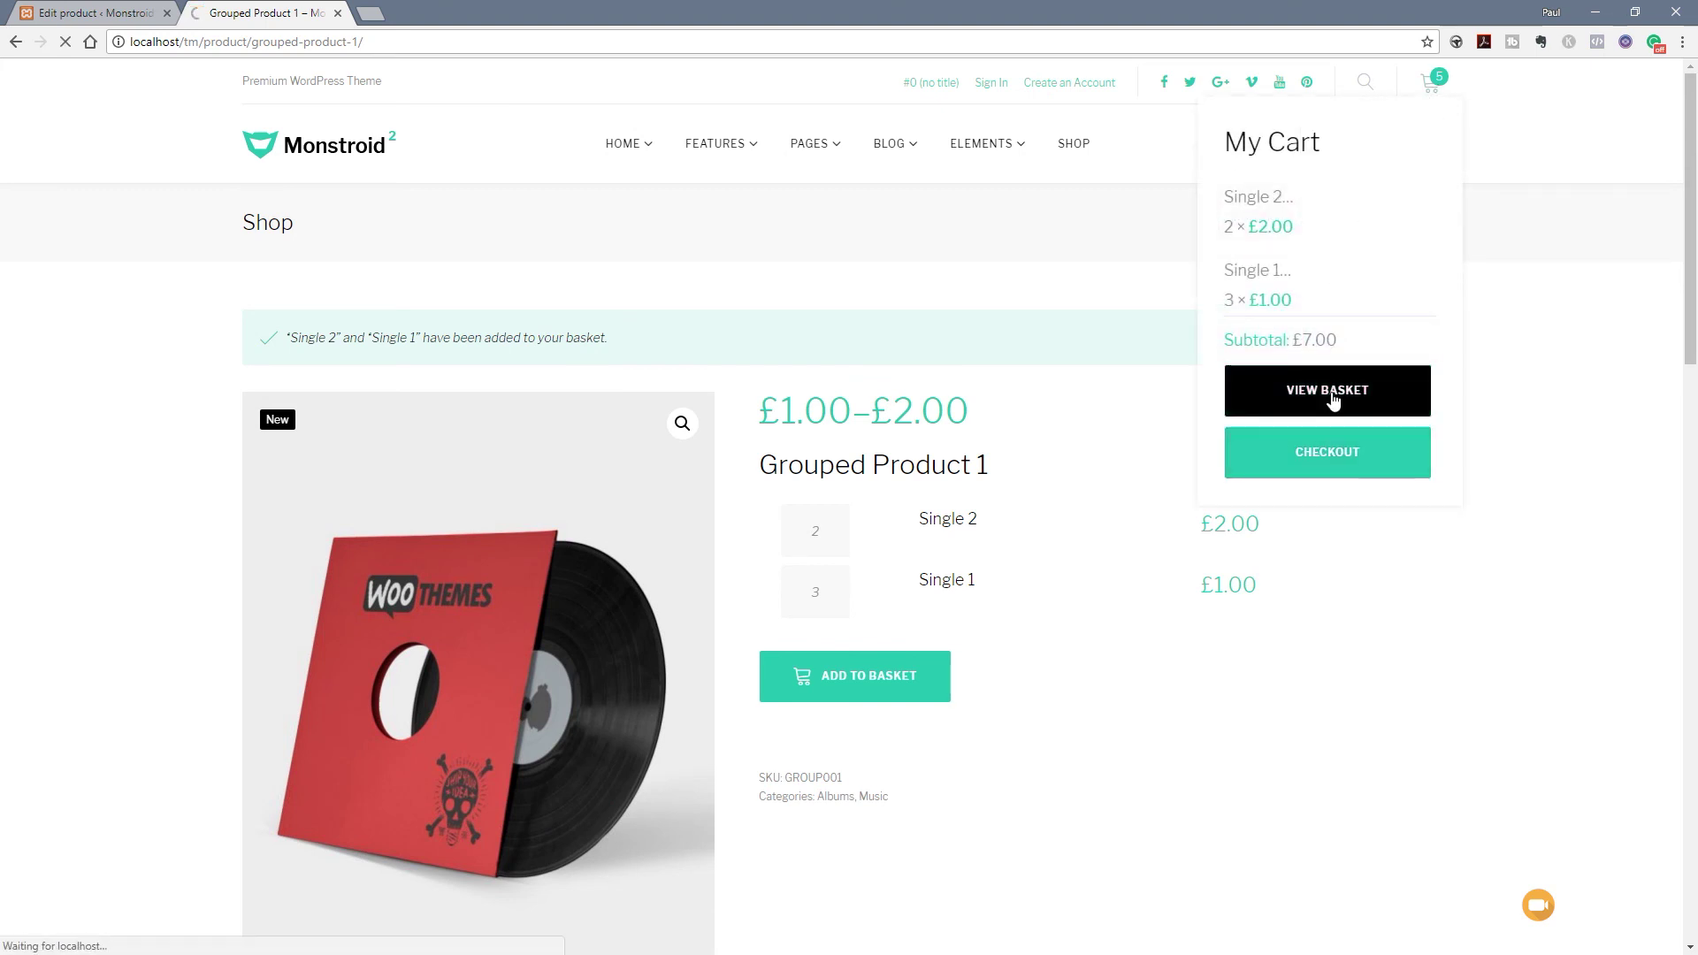